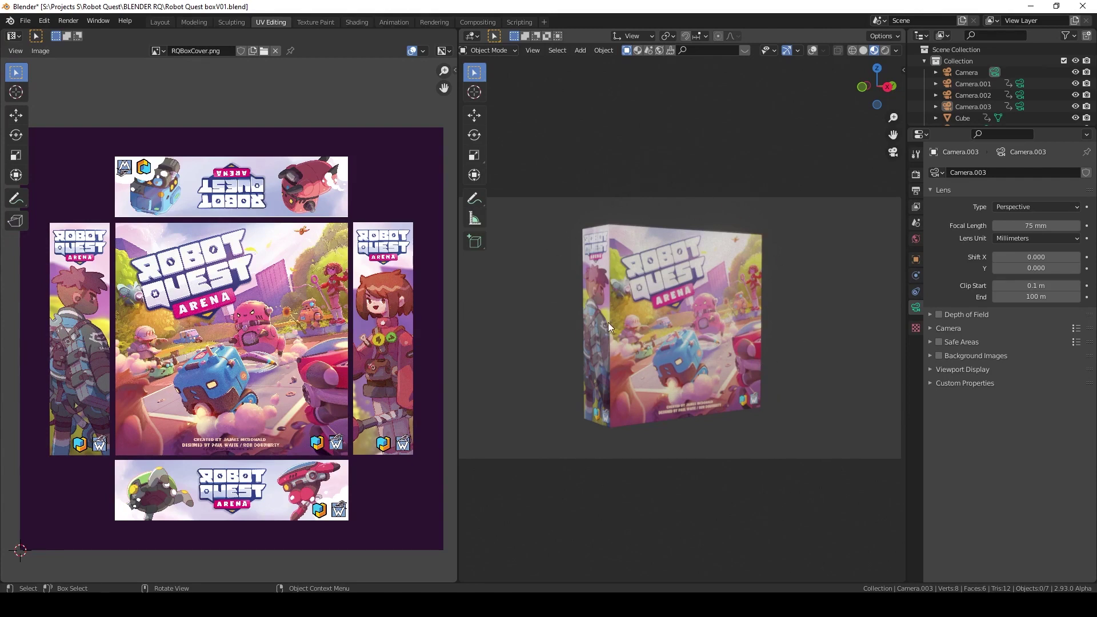
Save the finished box project and open a recent file with a fresh default cube
middle_drag(608, 323, 677, 303)
key(KP_0)
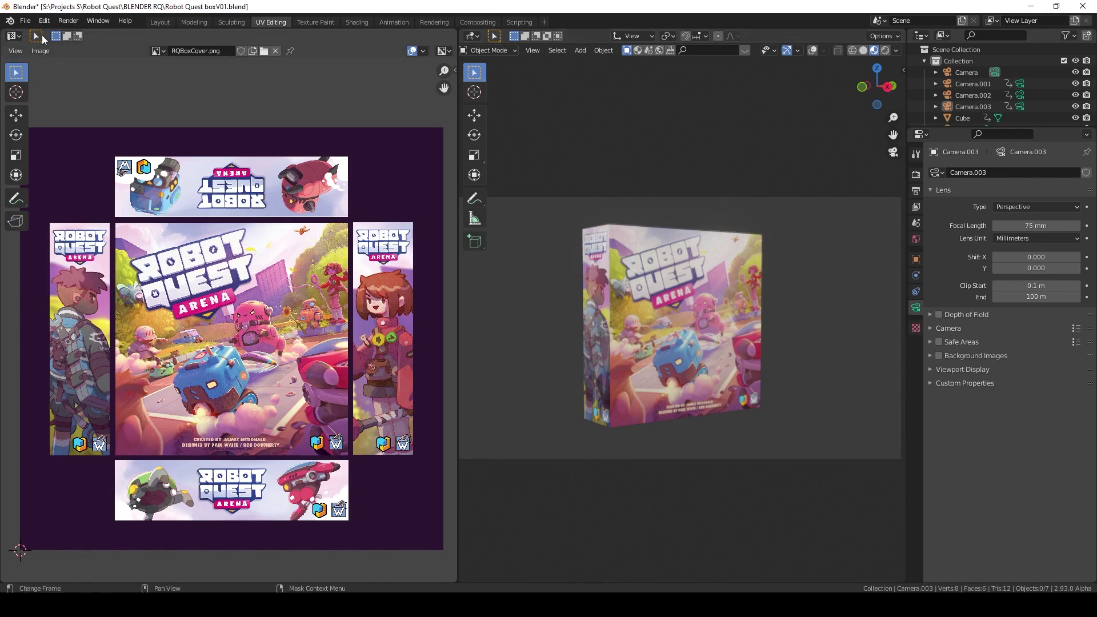
click(26, 21)
mouse_move(54, 33)
click(134, 35)
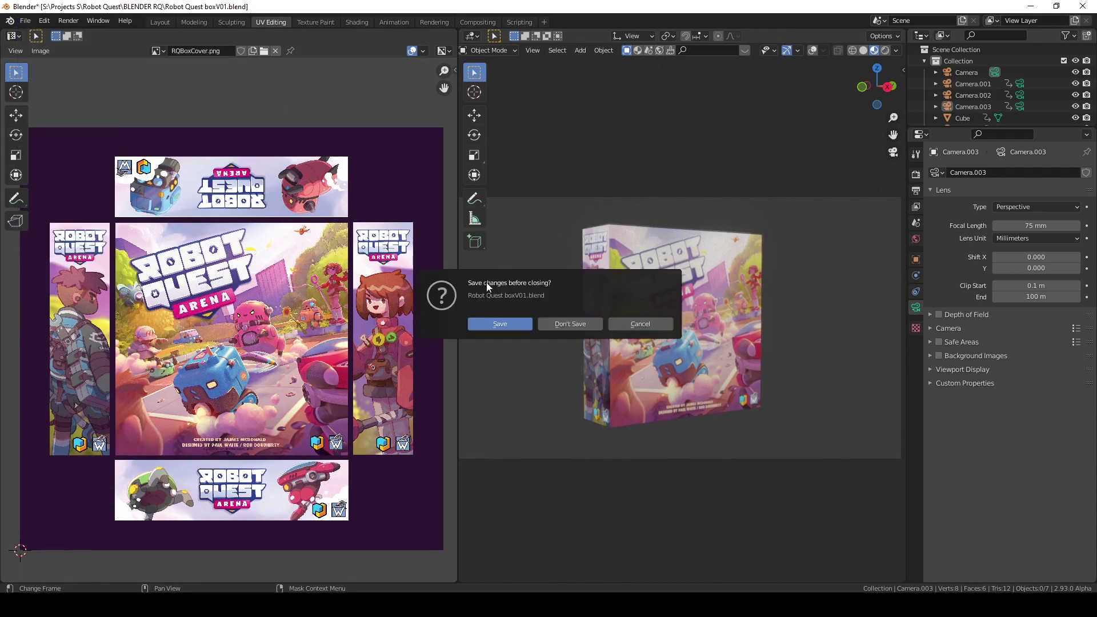
click(515, 321)
Raise the cube along Z and thin it to 0.33 along X
scroll(489, 293, up, 4)
middle_drag(472, 325, 479, 303)
key(g)
key(z)
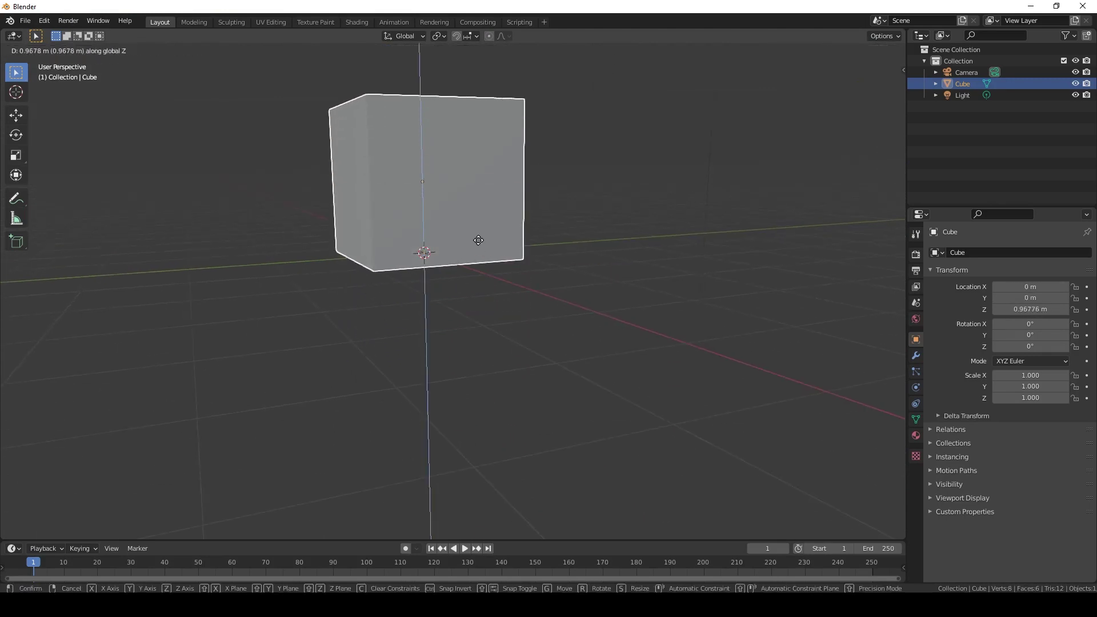
click(479, 248)
text(sx0.33)
key(Return)
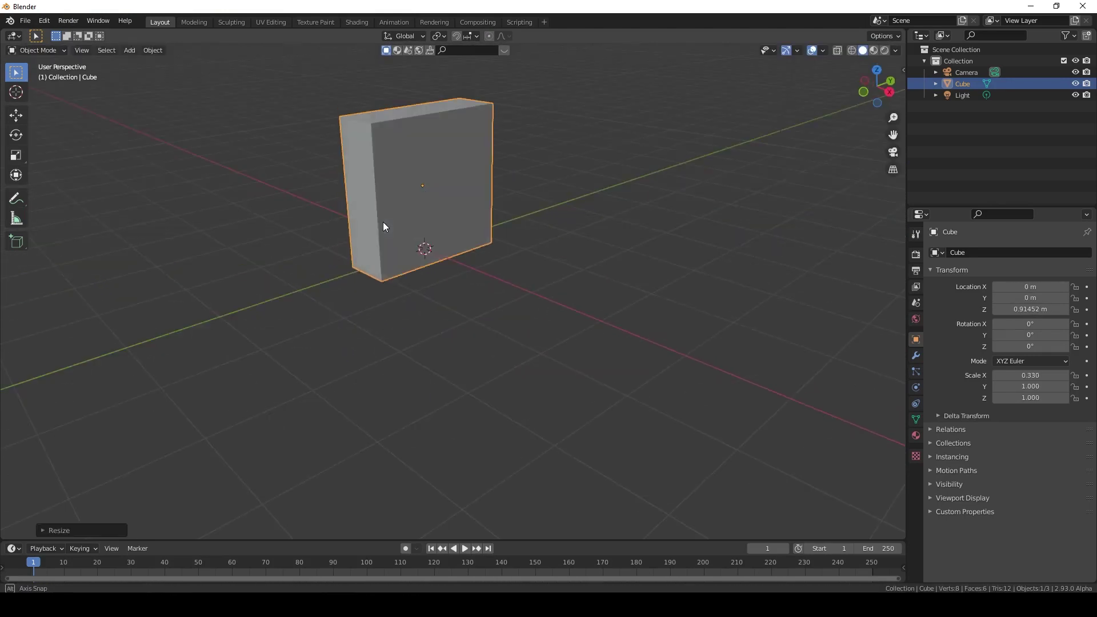
Shrink the box uniformly to 0.176 × 0.534 × 0.534 and rest it on the grid at Z 0.546
middle_drag(384, 232, 232, 118)
key(s)
click(526, 343)
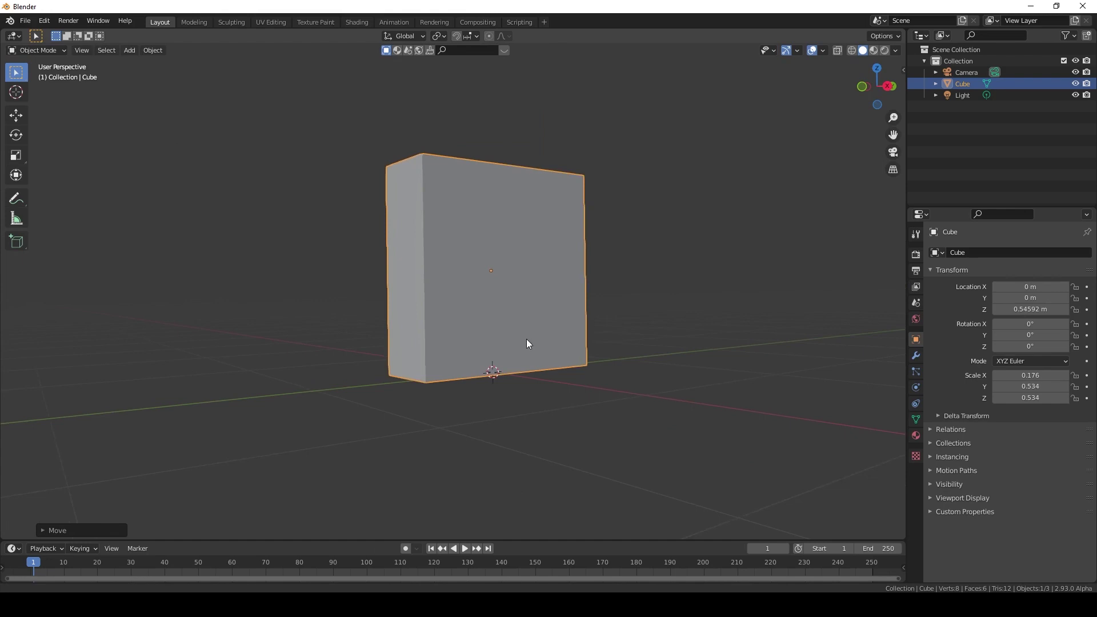
middle_drag(526, 343, 526, 208)
key(g)
key(z)
click(394, 218)
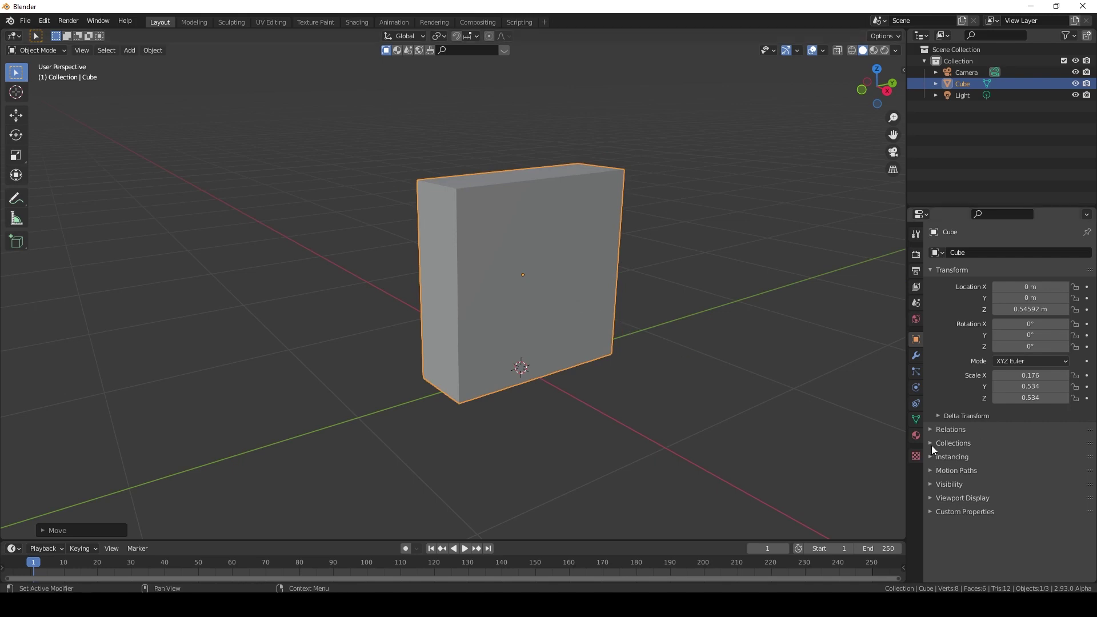
Rename the cube's material to Box in Material Properties
click(916, 435)
click(974, 306)
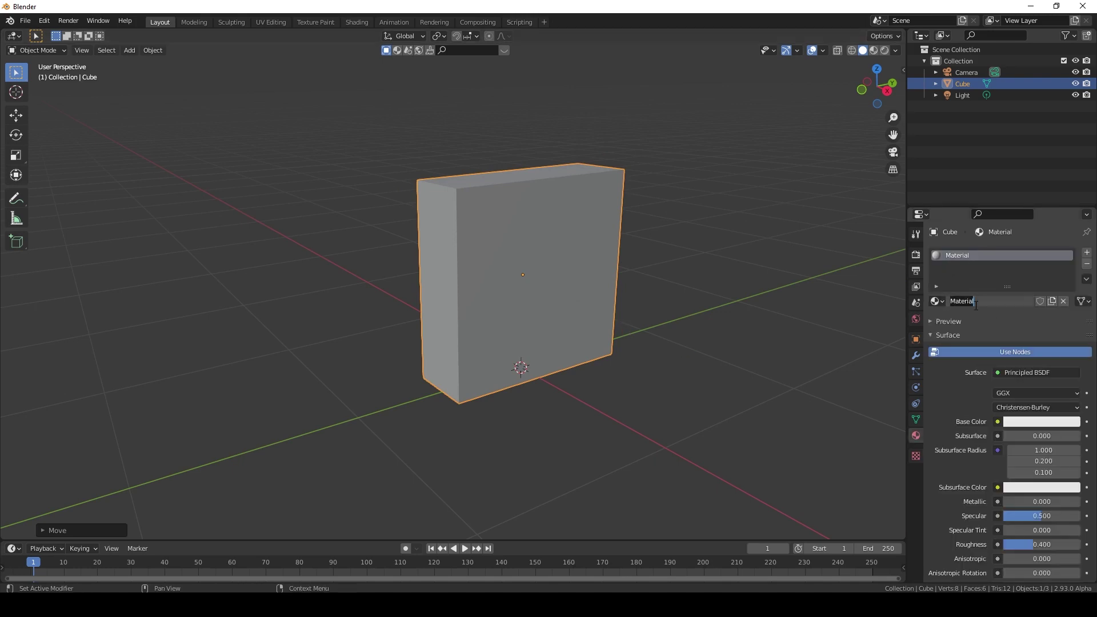
text(Box)
key(Return)
Set Base Color to an Image Texture and pick RQBoxCover.png
click(997, 422)
click(774, 321)
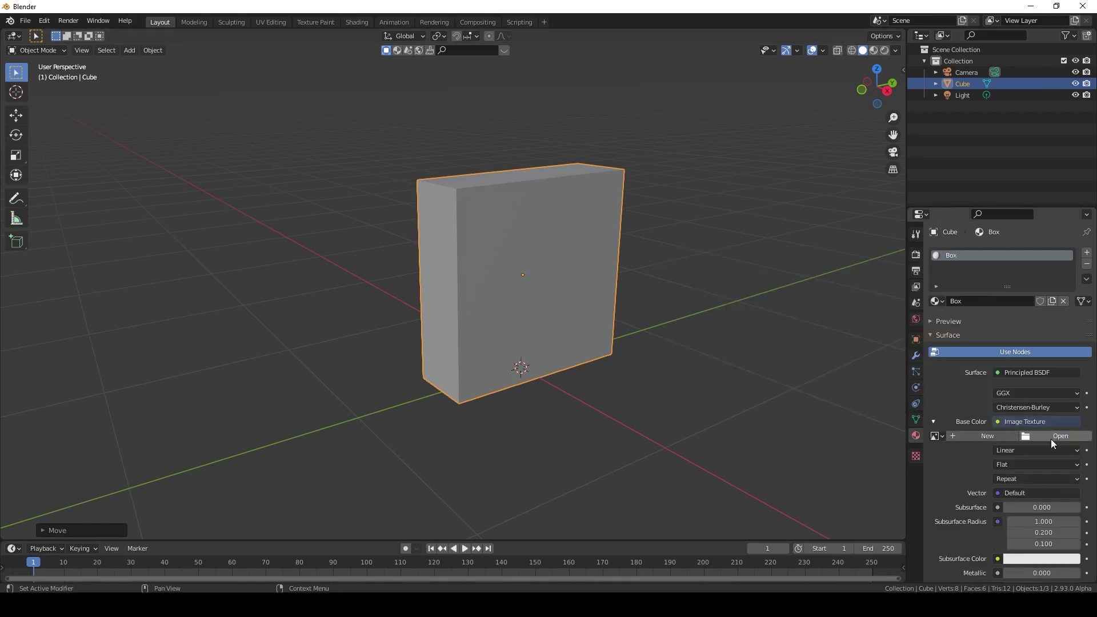
click(1050, 437)
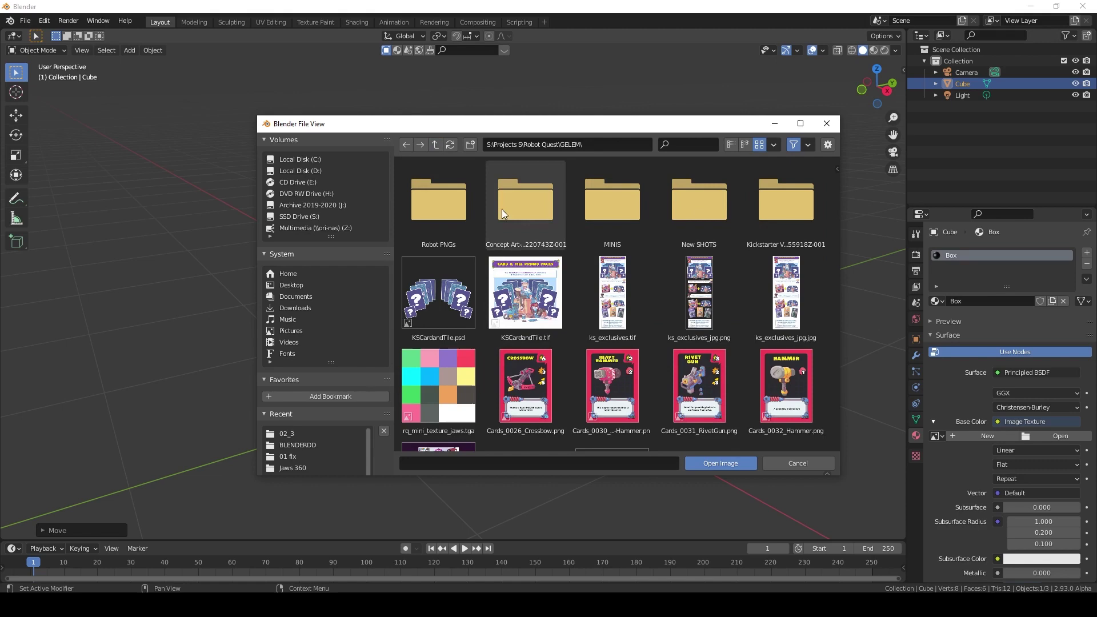
scroll(531, 257, down, 2)
scroll(544, 274, down, 1)
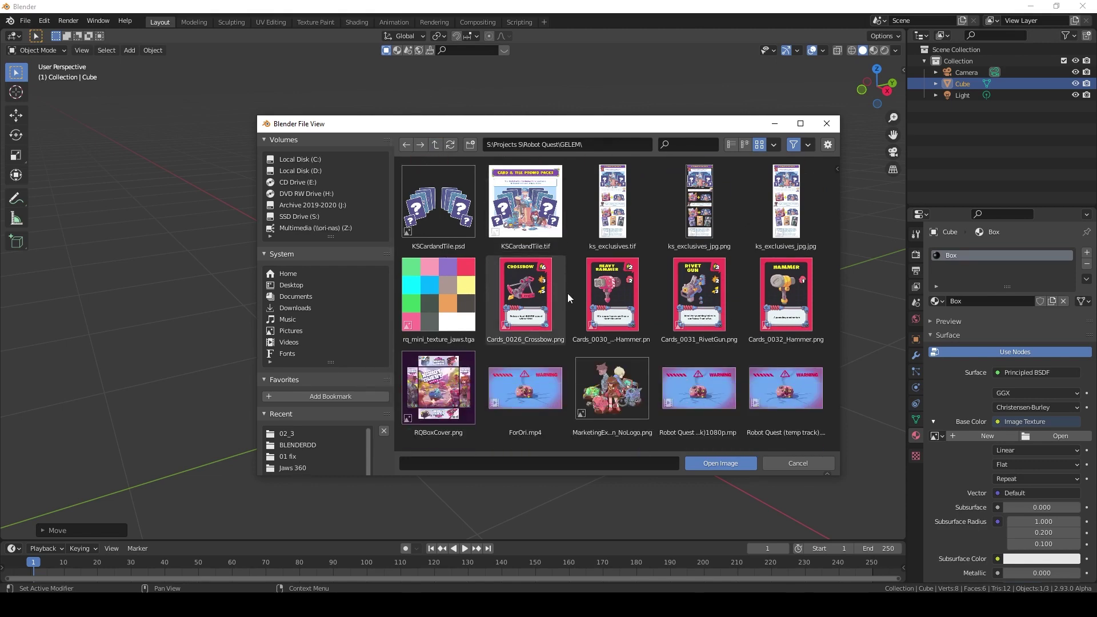
scroll(568, 297, down, 1)
click(438, 352)
Load RQBoxCover.png and view the textured box in Material Preview, briefly trying Rendered shading
click(744, 464)
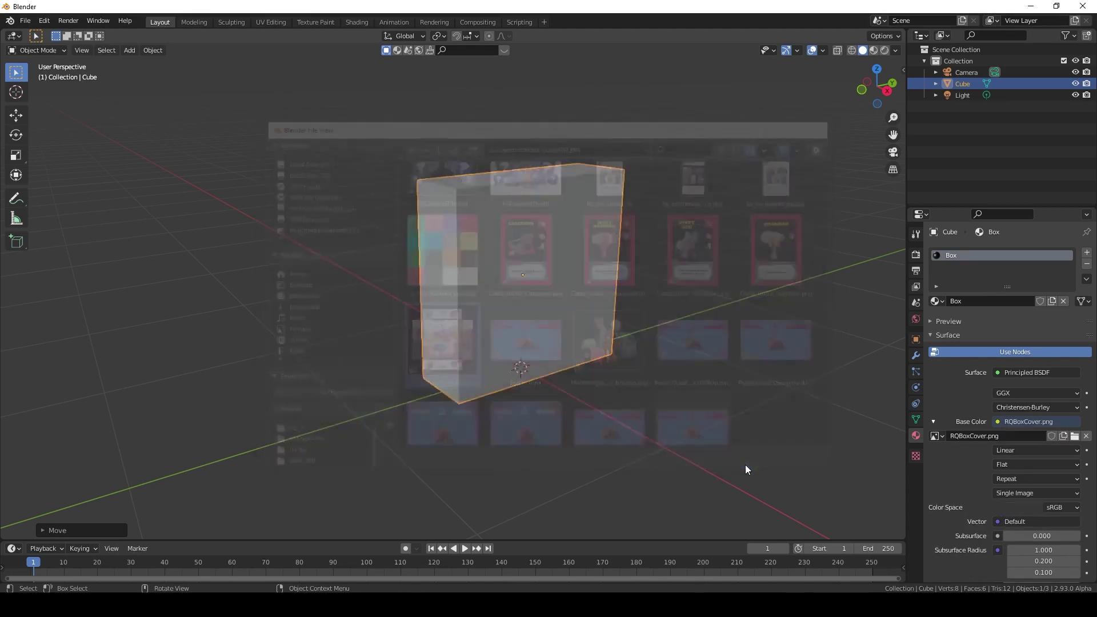
click(875, 50)
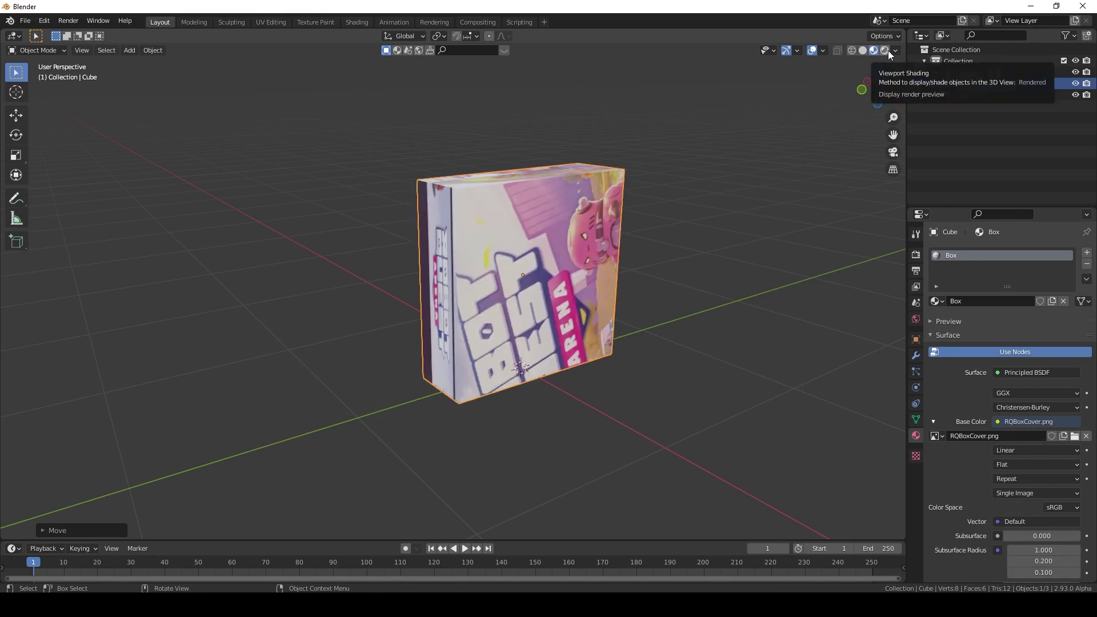
click(886, 51)
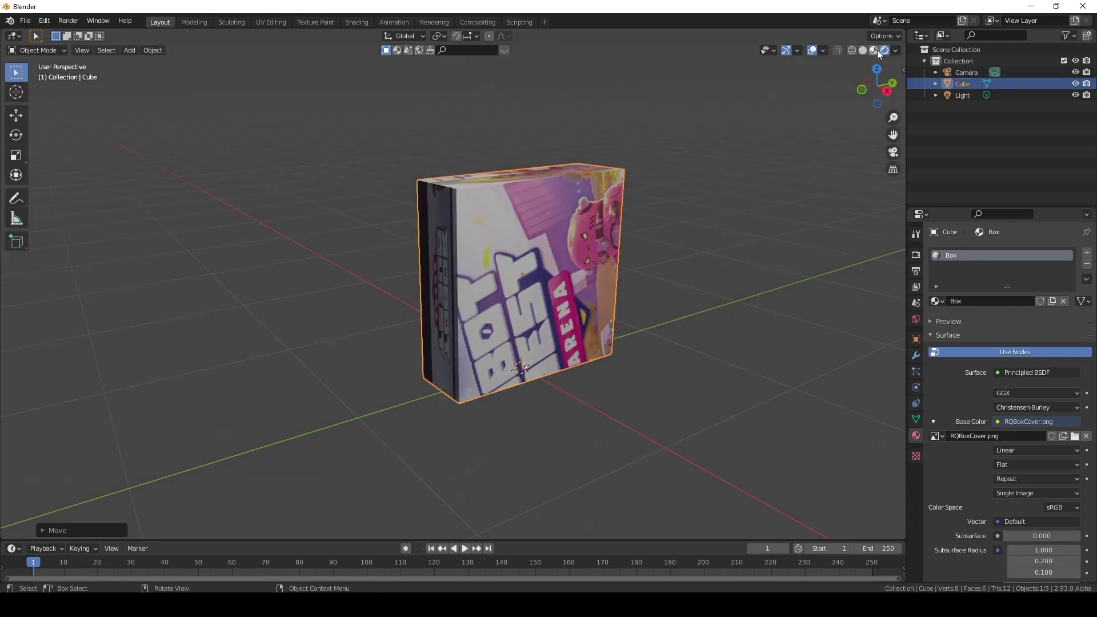
click(874, 50)
middle_drag(663, 362, 634, 265)
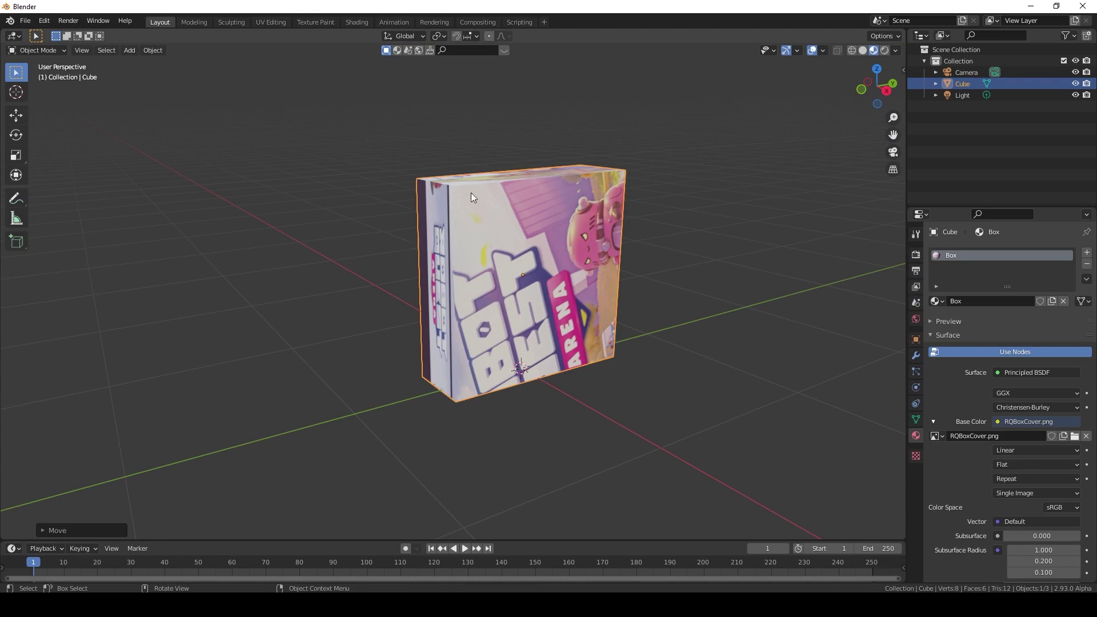
Switch to the UV Editing workspace and zoom the UV editor out over the cover art
click(272, 23)
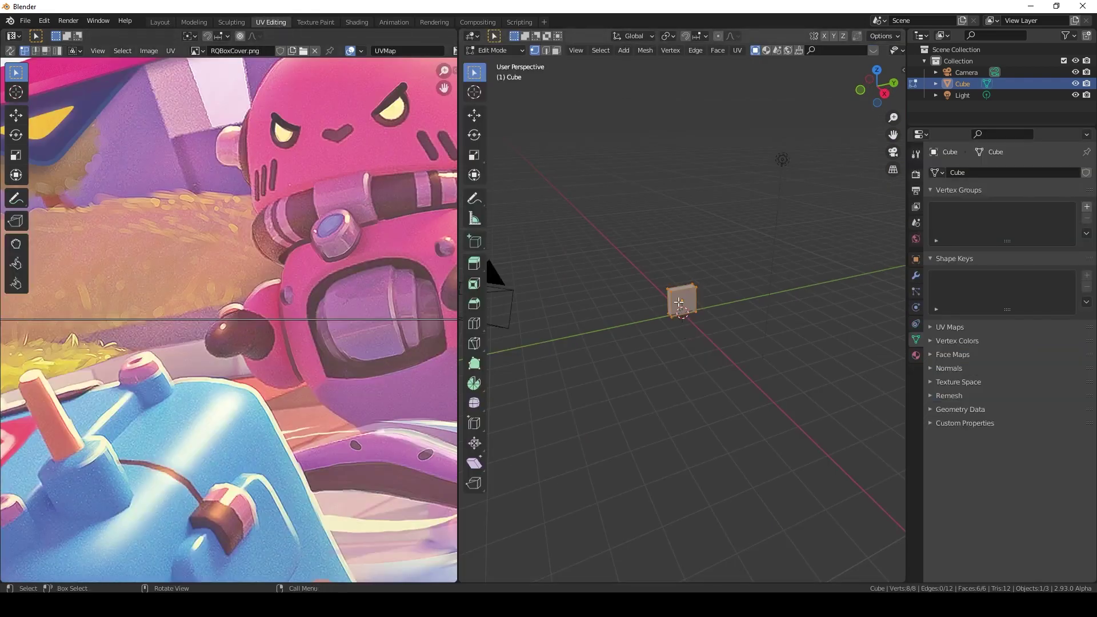
scroll(319, 302, down, 6)
scroll(319, 302, down, 2)
scroll(631, 222, up, 8)
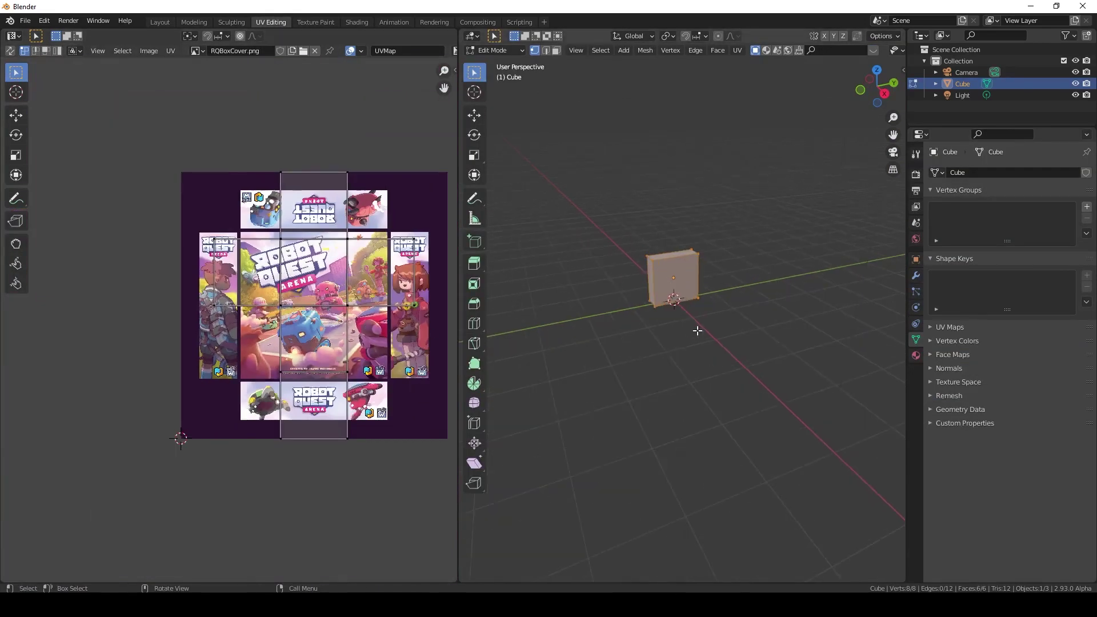
scroll(630, 223, up, 3)
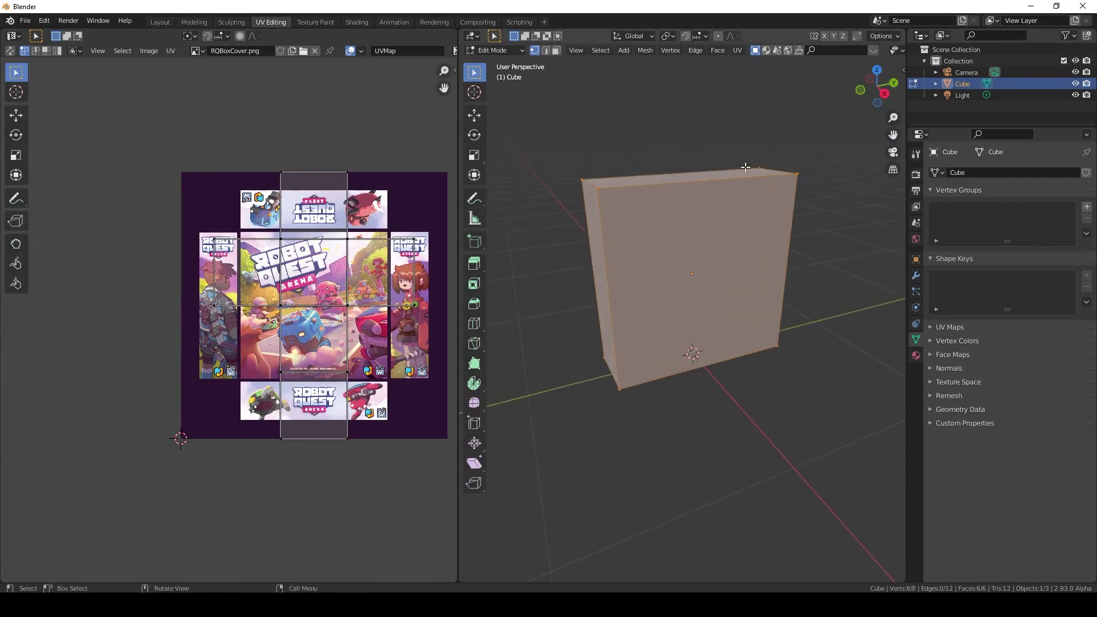
scroll(820, 50, down, 5)
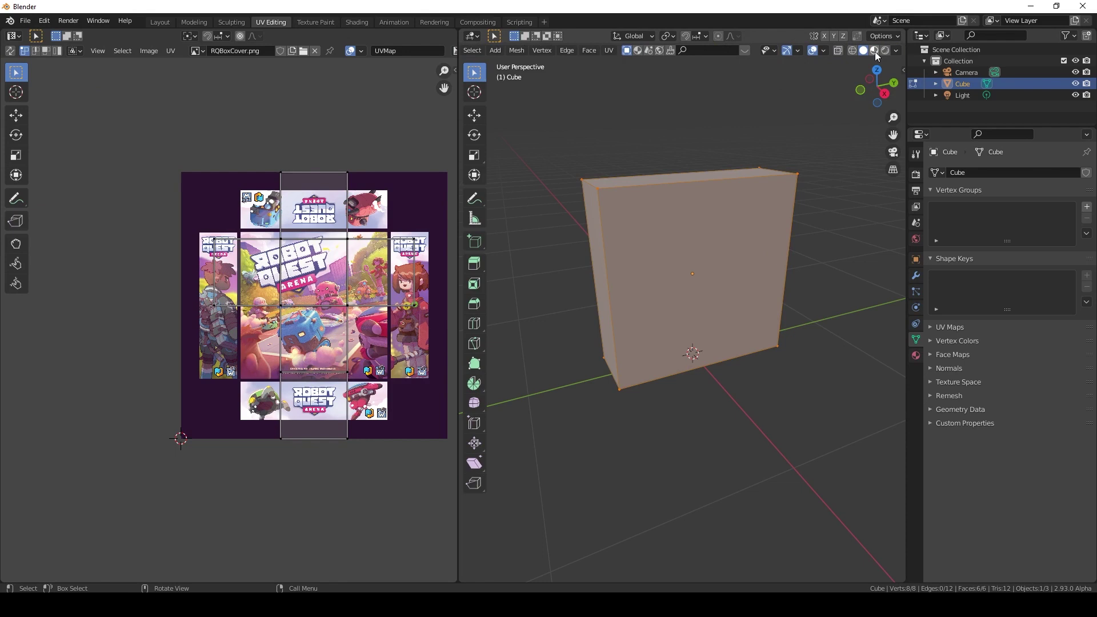
scroll(738, 53, up, 5)
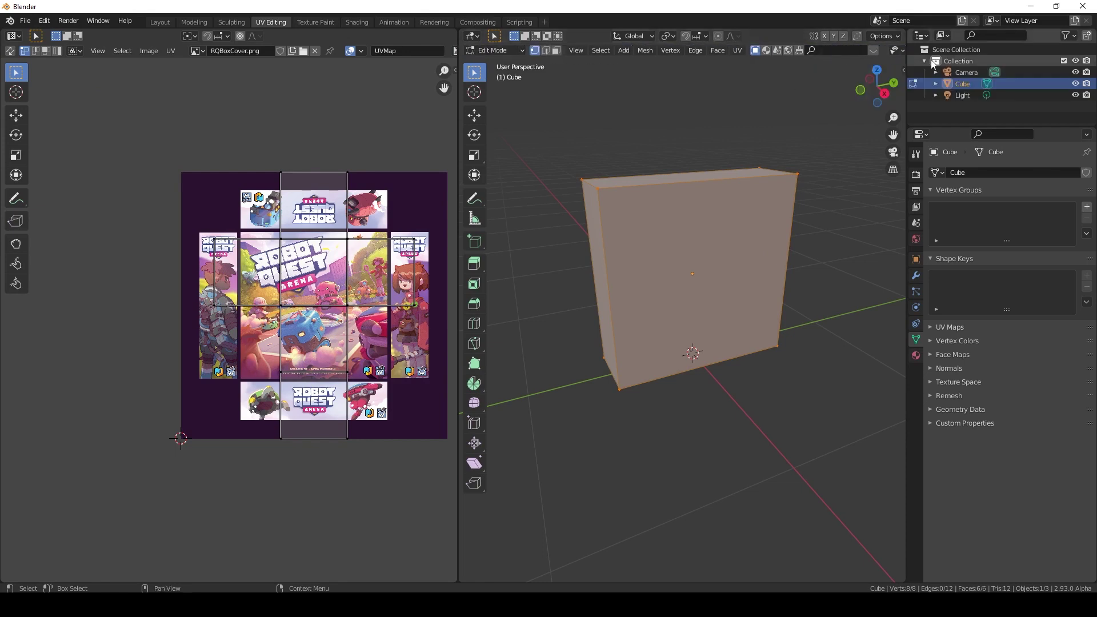
scroll(787, 50, down, 3)
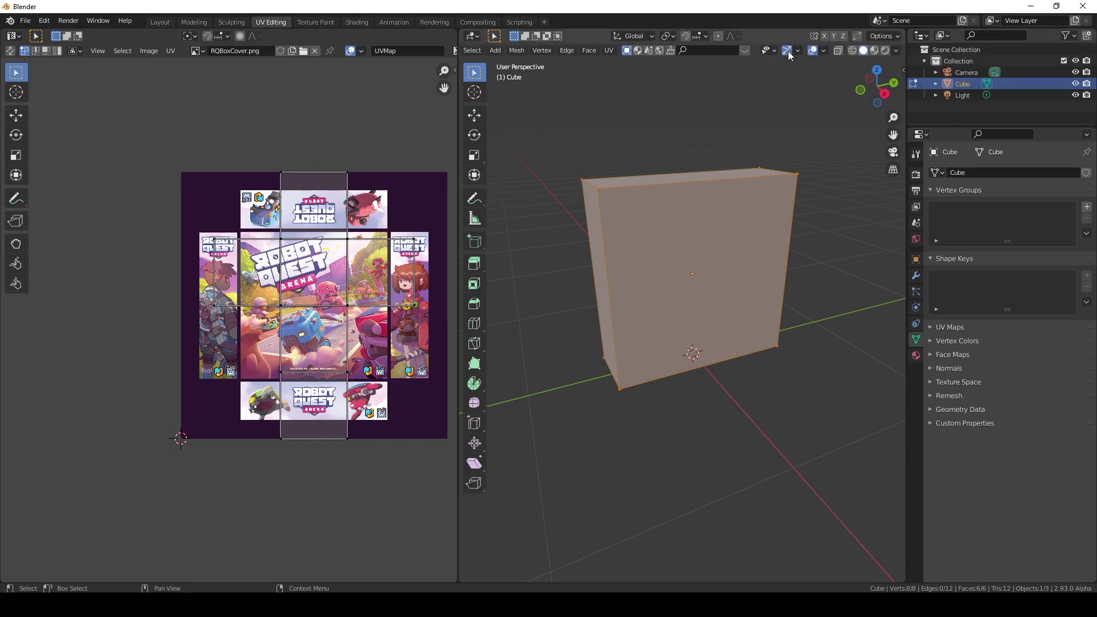
Set Material Preview shading in the 3D view and orbit around the textured box
click(875, 51)
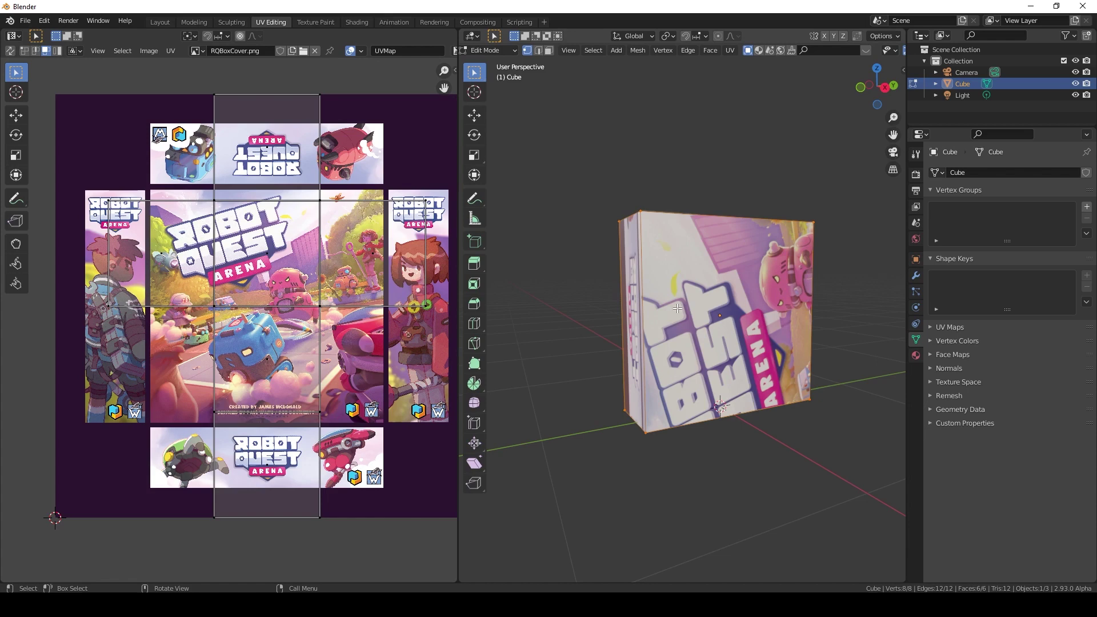
mouse_move(703, 262)
middle_down()
mouse_move(704, 302)
mouse_move(701, 264)
middle_up()
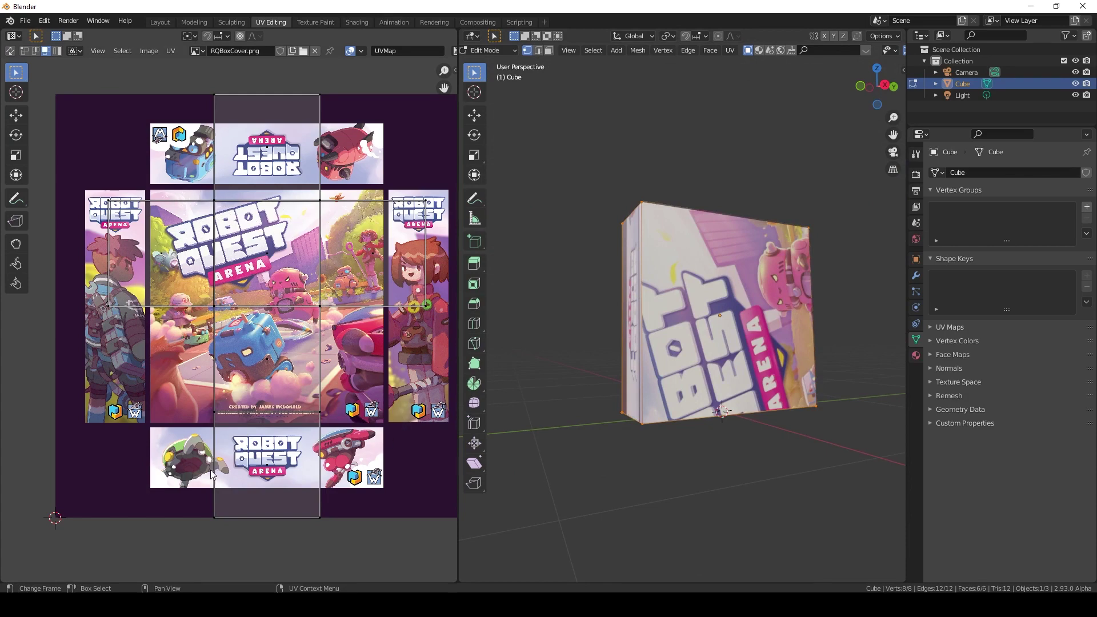
middle_drag(749, 338, 650, 296)
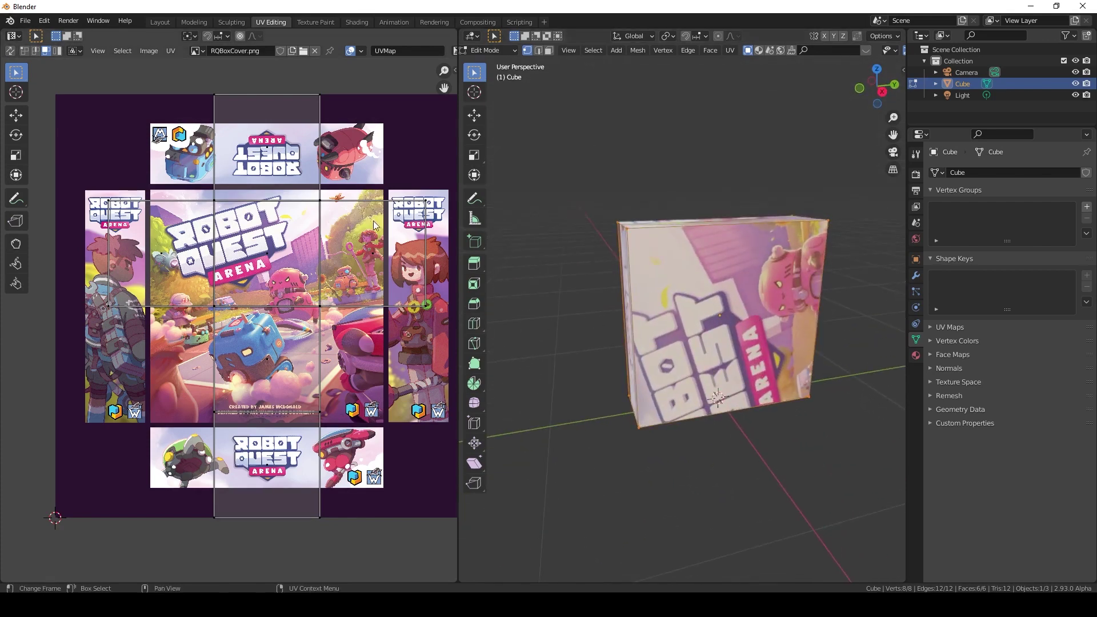
middle_drag(794, 404, 685, 297)
middle_drag(580, 247, 763, 243)
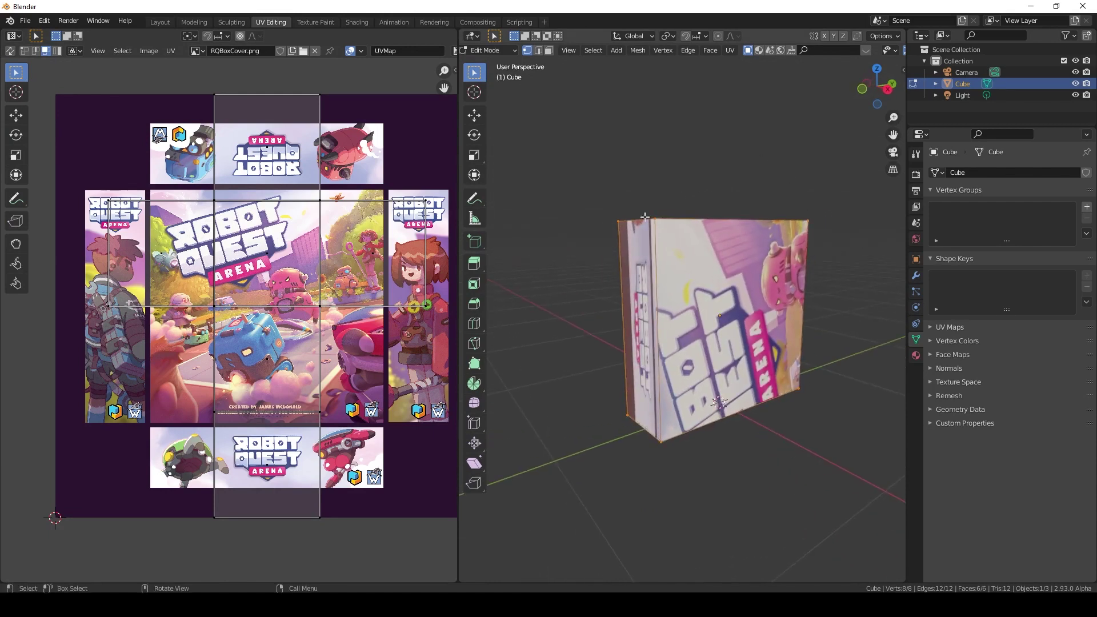
Toggle between Object and Edit Mode, then unwrap the box's faces onto the texture
click(492, 50)
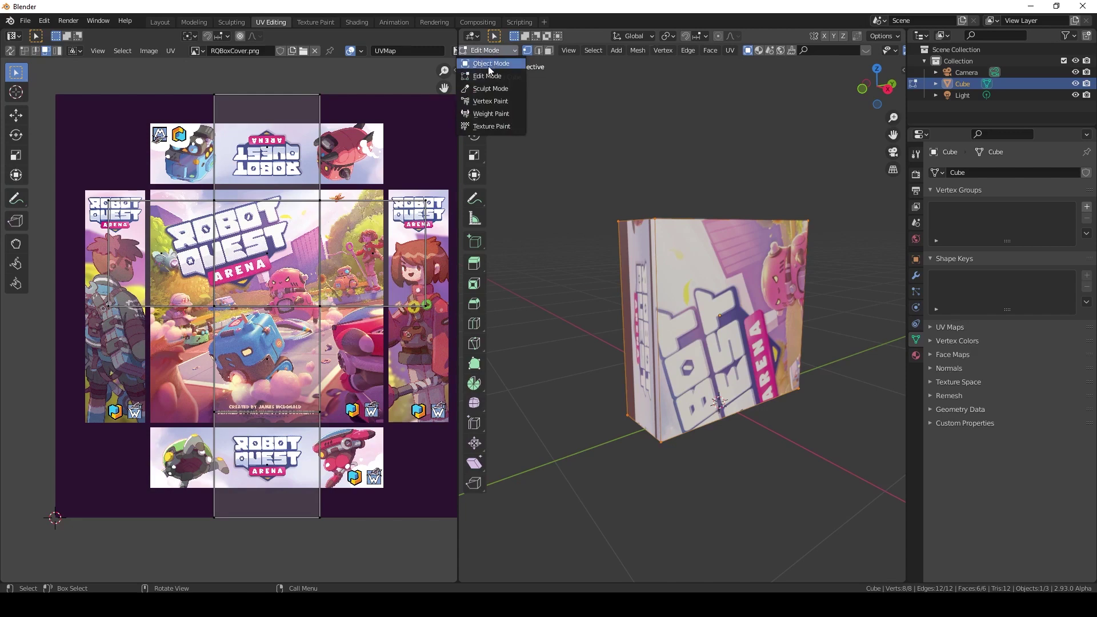
click(488, 65)
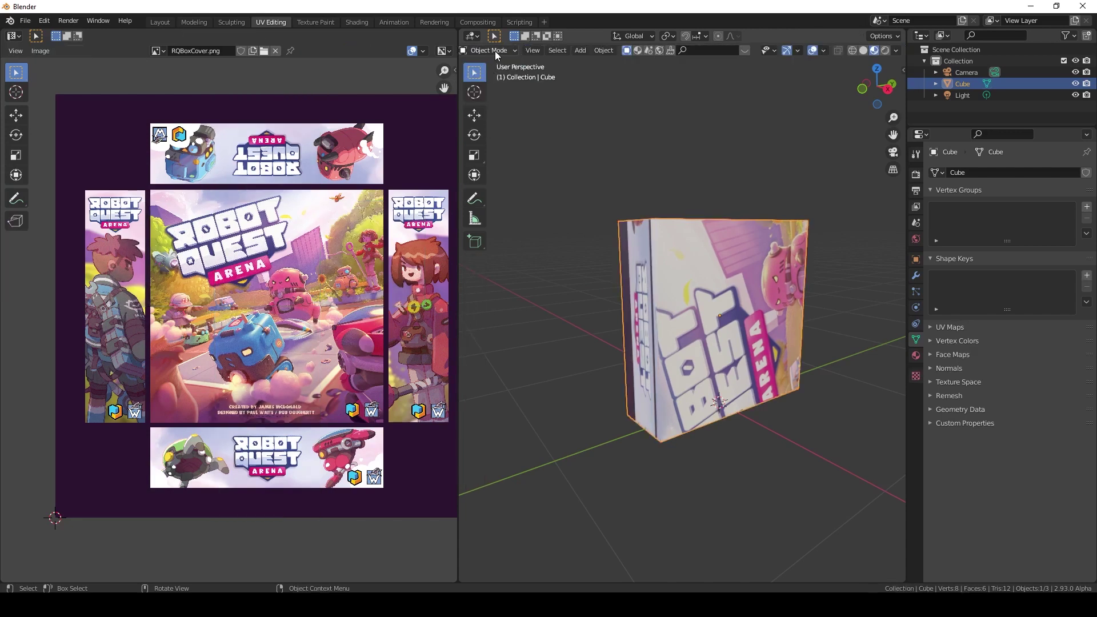
click(495, 51)
click(490, 72)
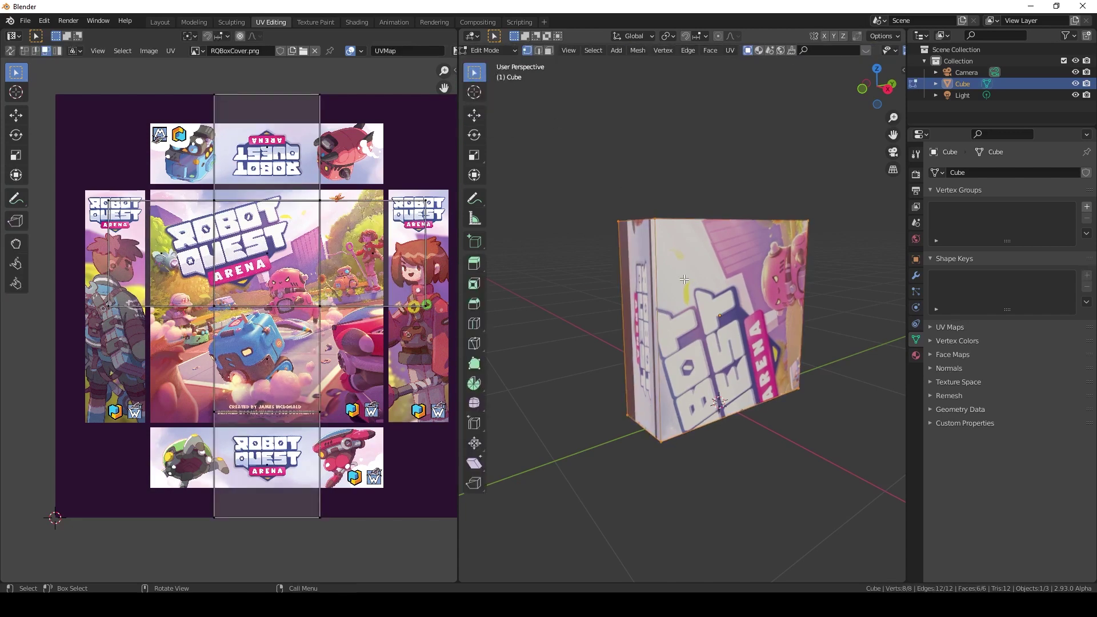
key(Tab)
key(Tab)
key(Tab)
key(Tab)
middle_drag(693, 218, 678, 242)
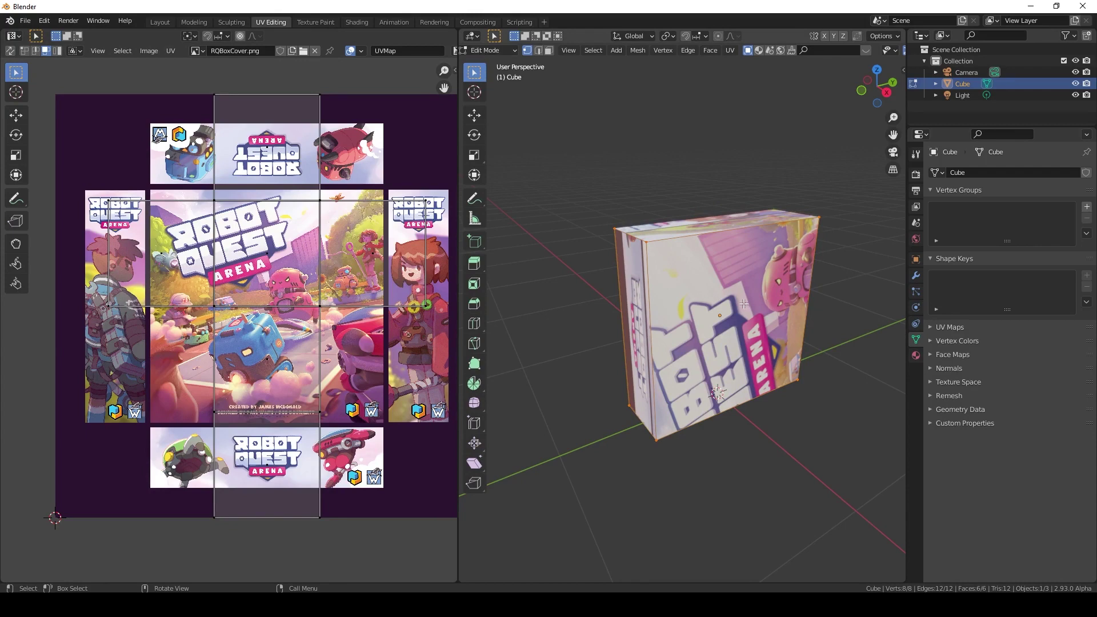
key(u)
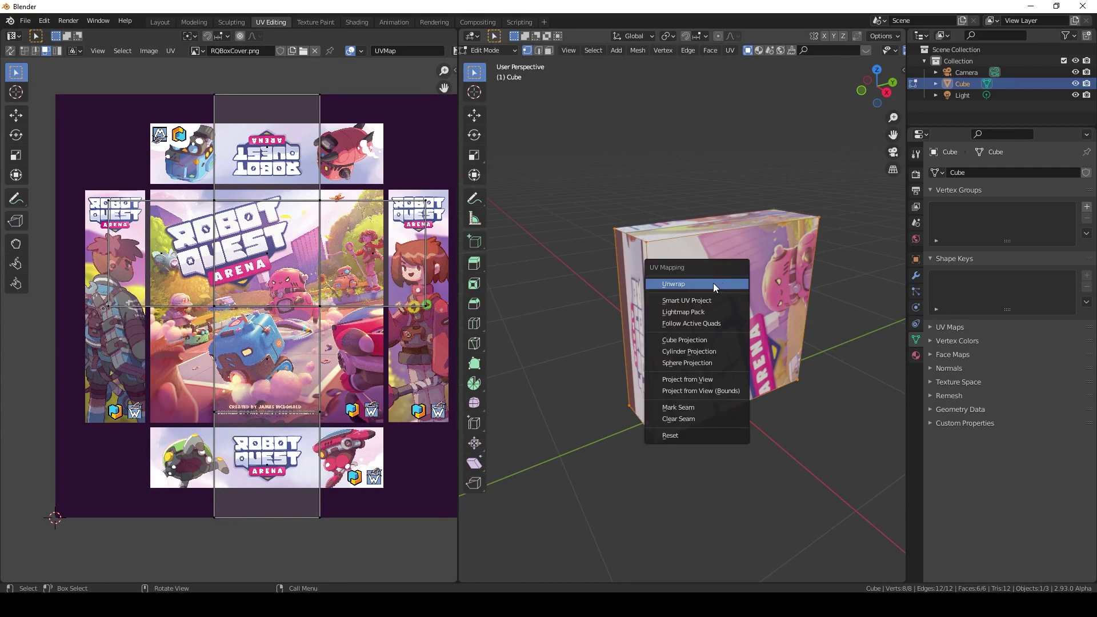
click(673, 283)
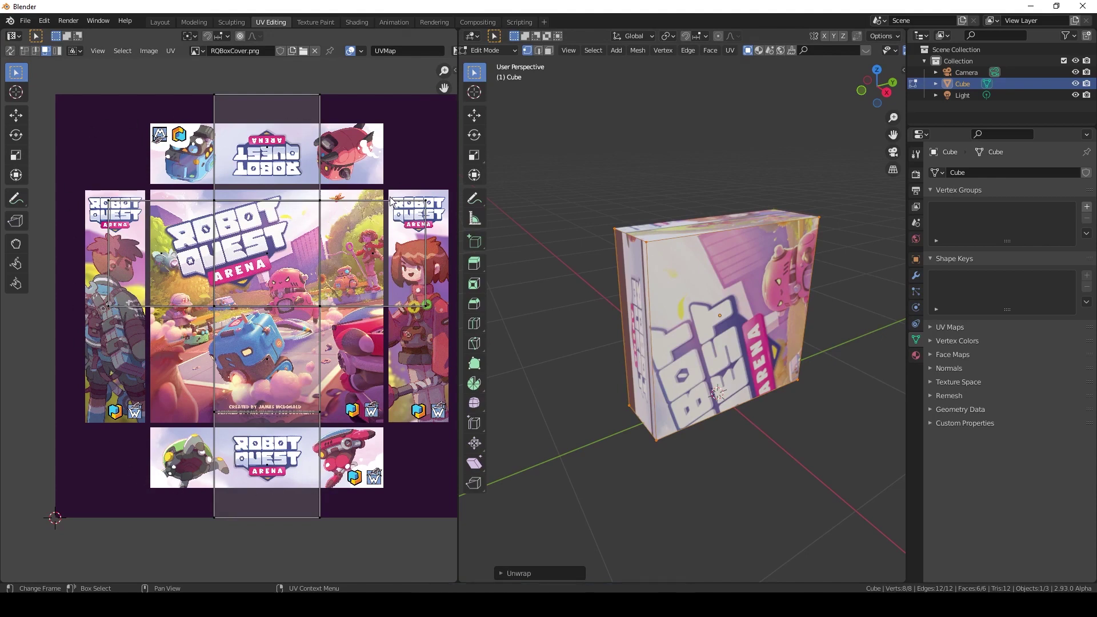
Keep RQBoxCover.png in the UV Editor image list and show the Box material settings
click(195, 50)
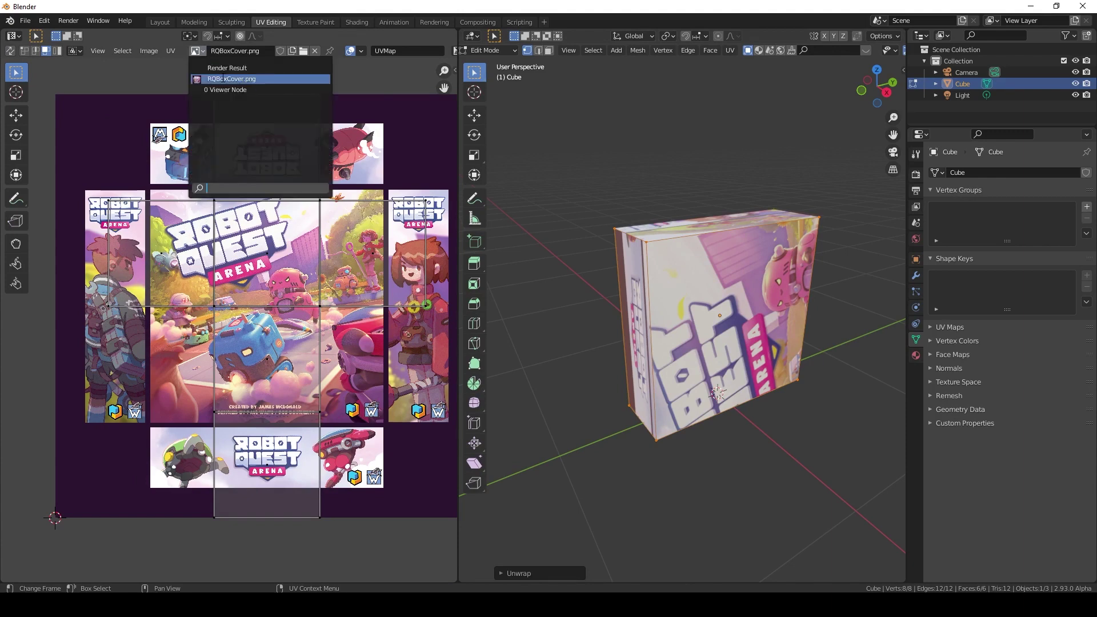
click(223, 79)
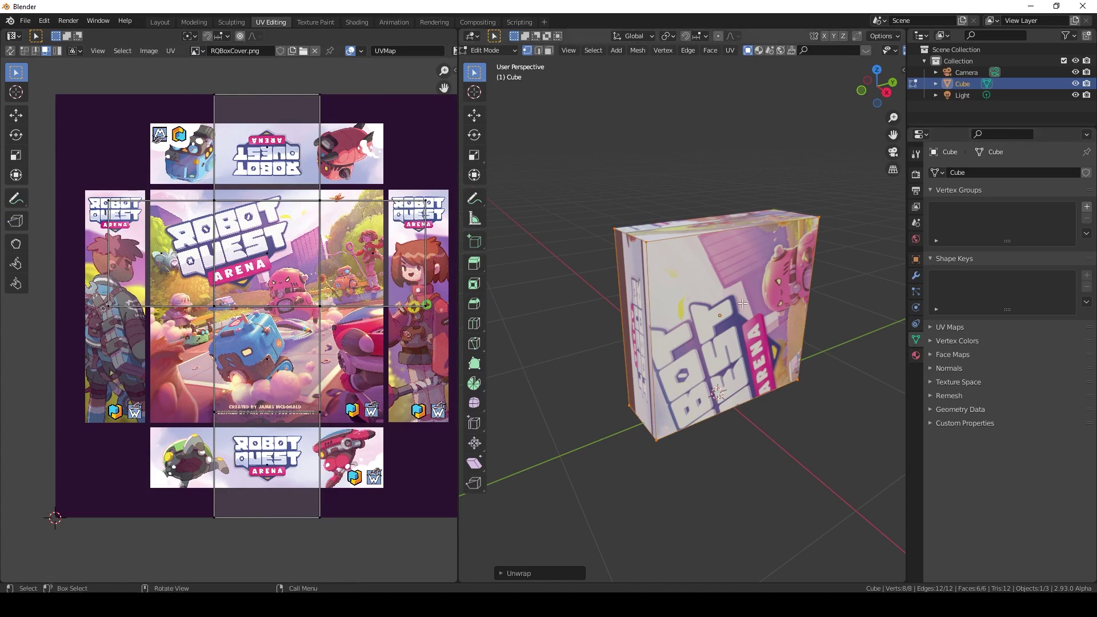
click(916, 355)
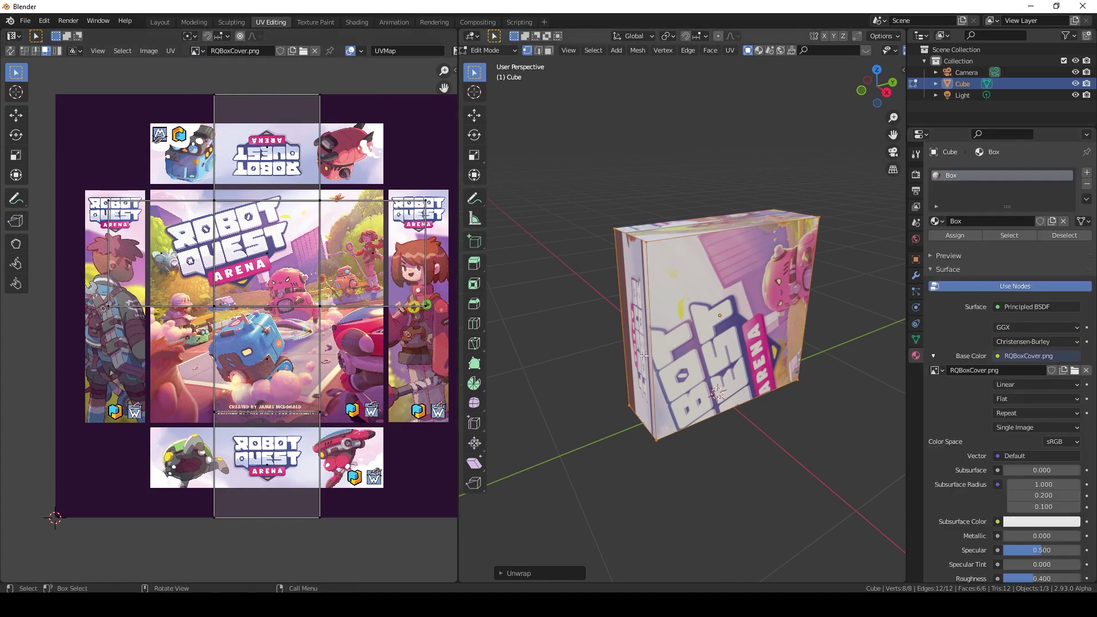
Select the box's front face in Face mode and move its UVs onto the main cover panel
click(549, 51)
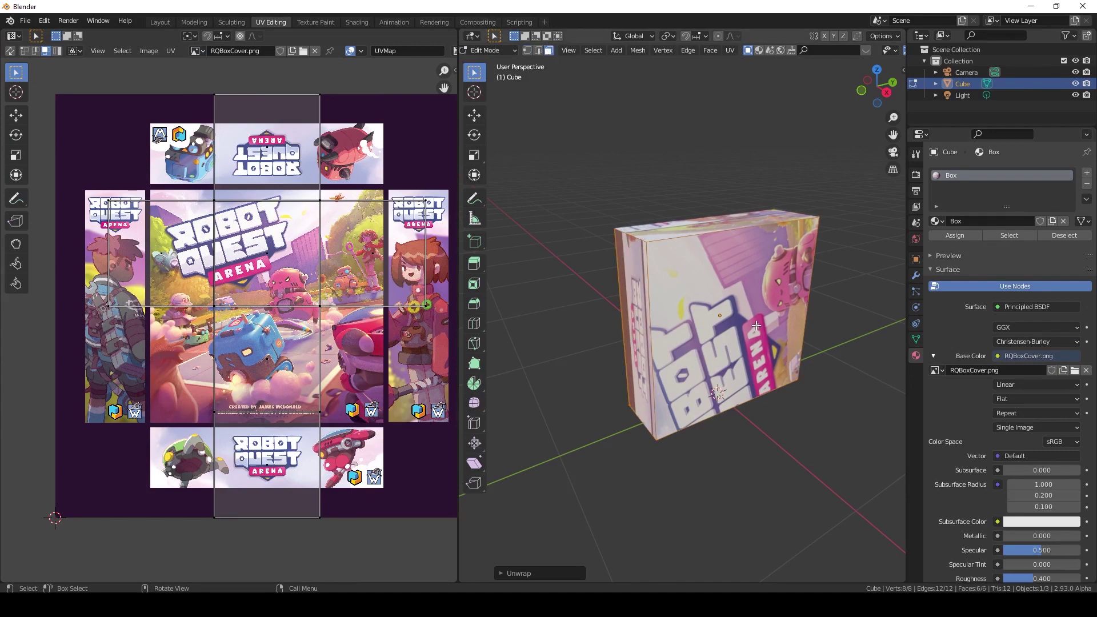
middle_drag(743, 320, 634, 380)
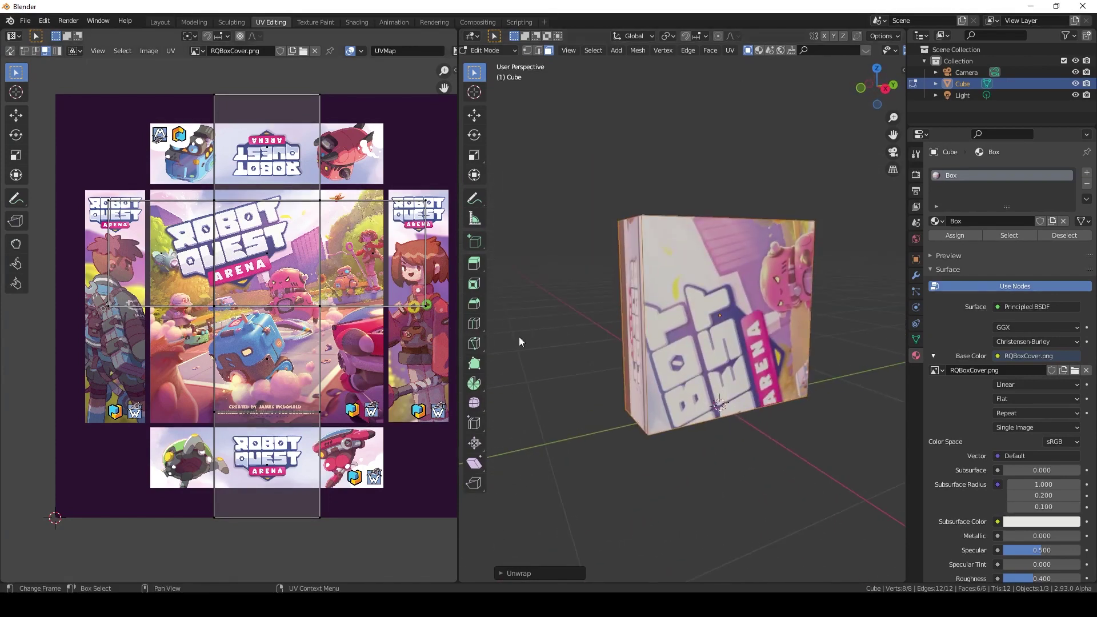
click(726, 337)
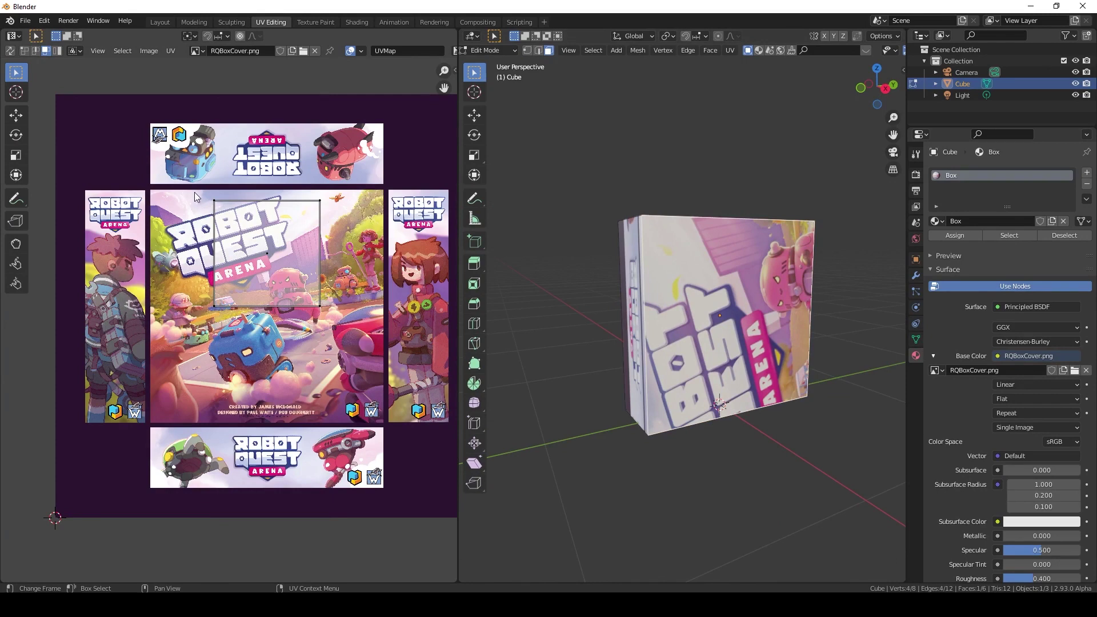
scroll(213, 227, up, 4)
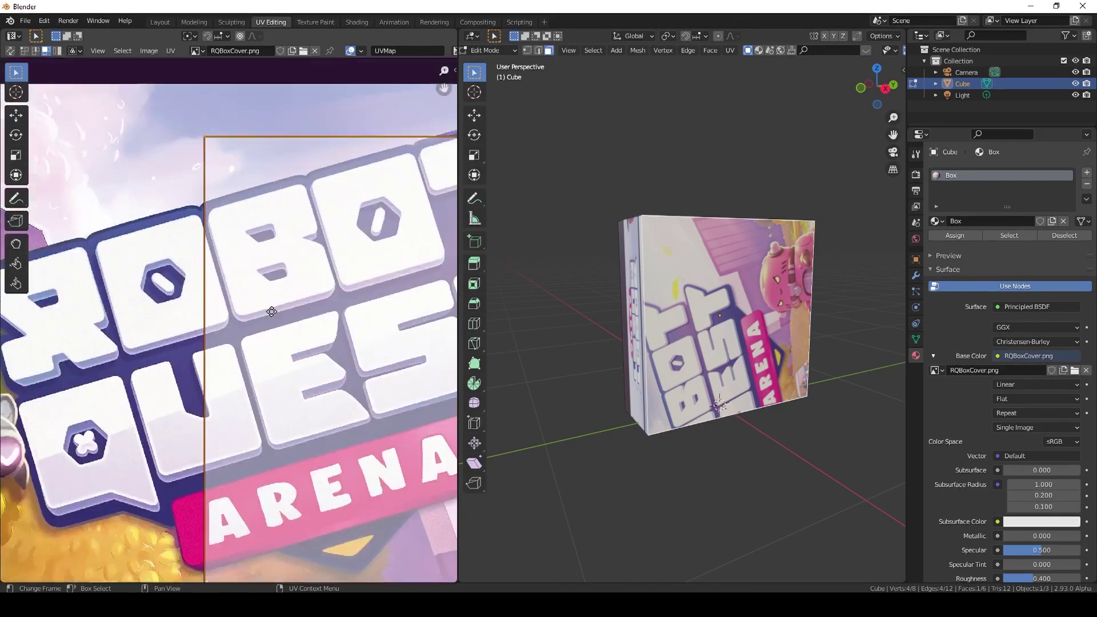
scroll(271, 311, down, 6)
key(g)
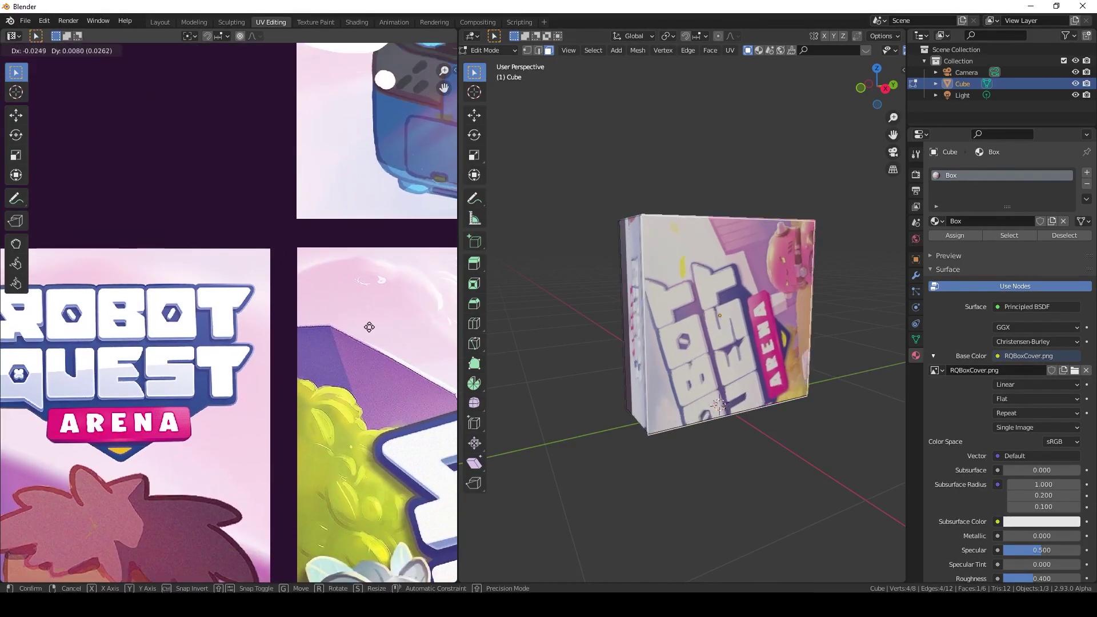
click(112, 293)
scroll(252, 257, up, 6)
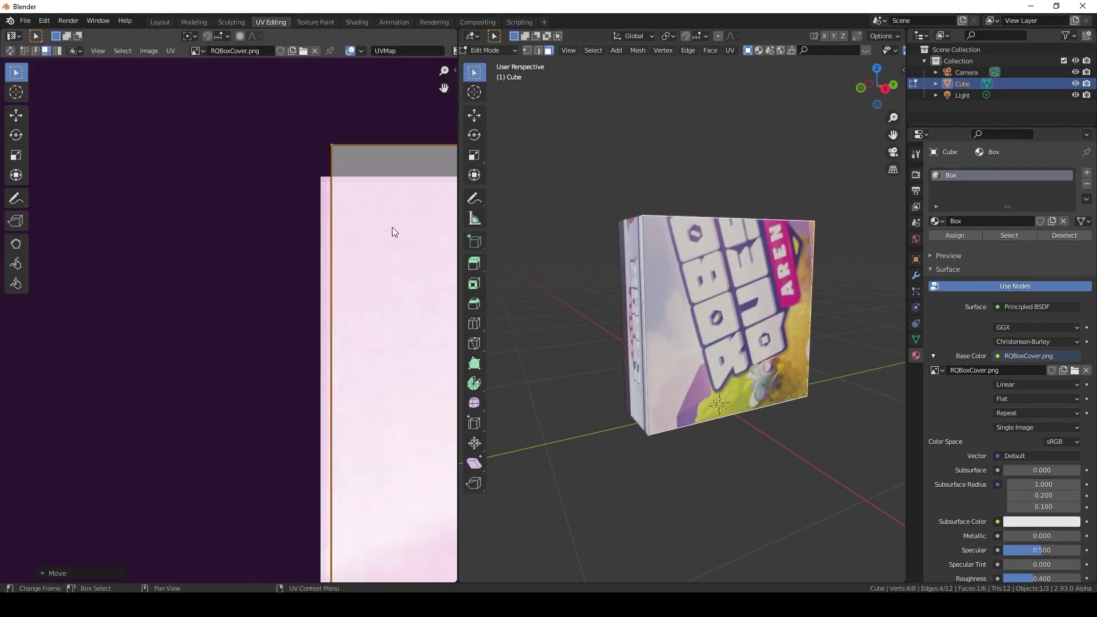
scroll(392, 232, up, 2)
key(g)
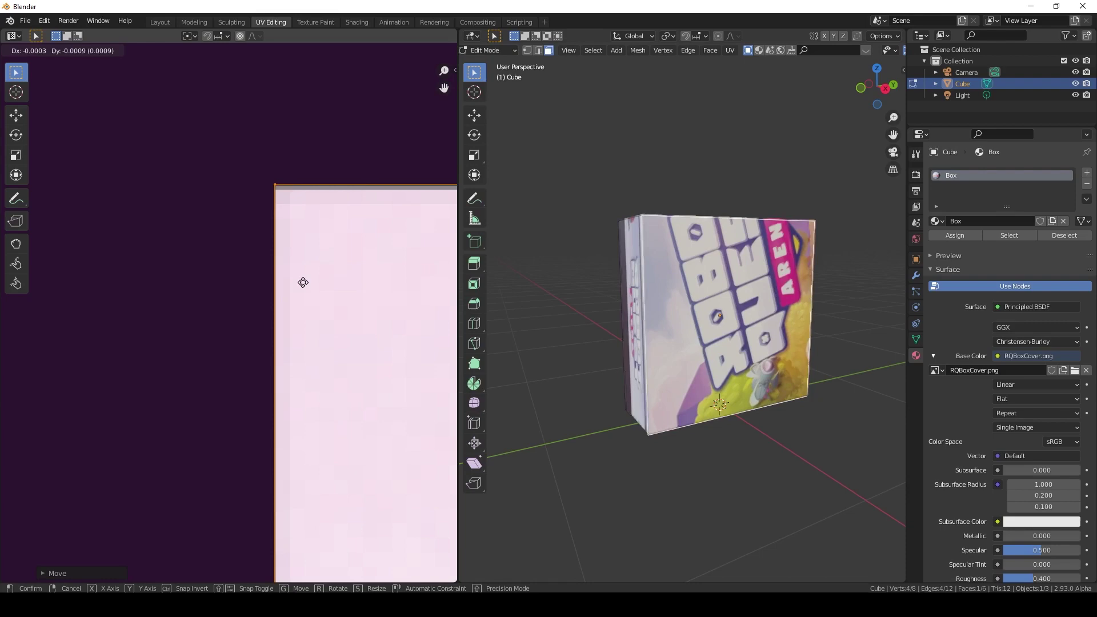
click(304, 286)
scroll(323, 350, down, 5)
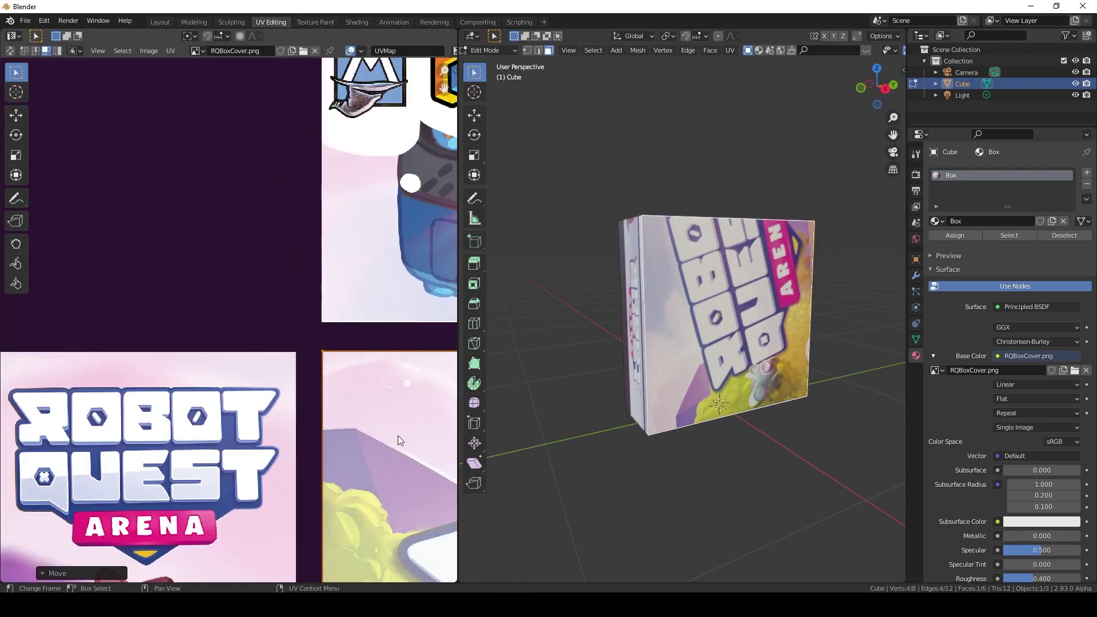
scroll(397, 435, down, 6)
scroll(390, 338, up, 3)
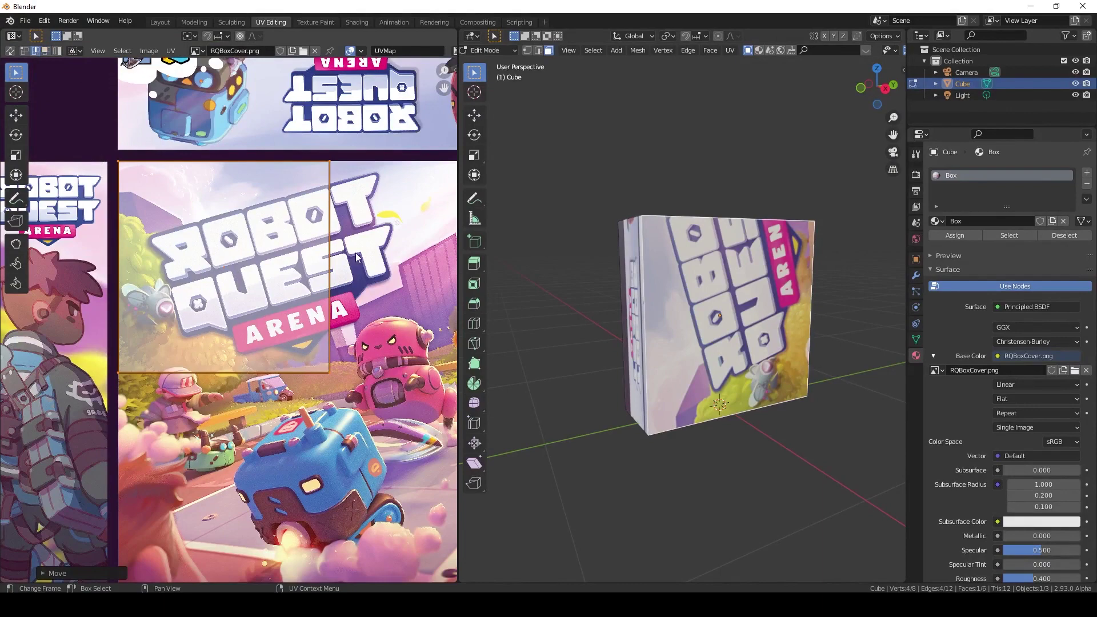
scroll(400, 278, down, 4)
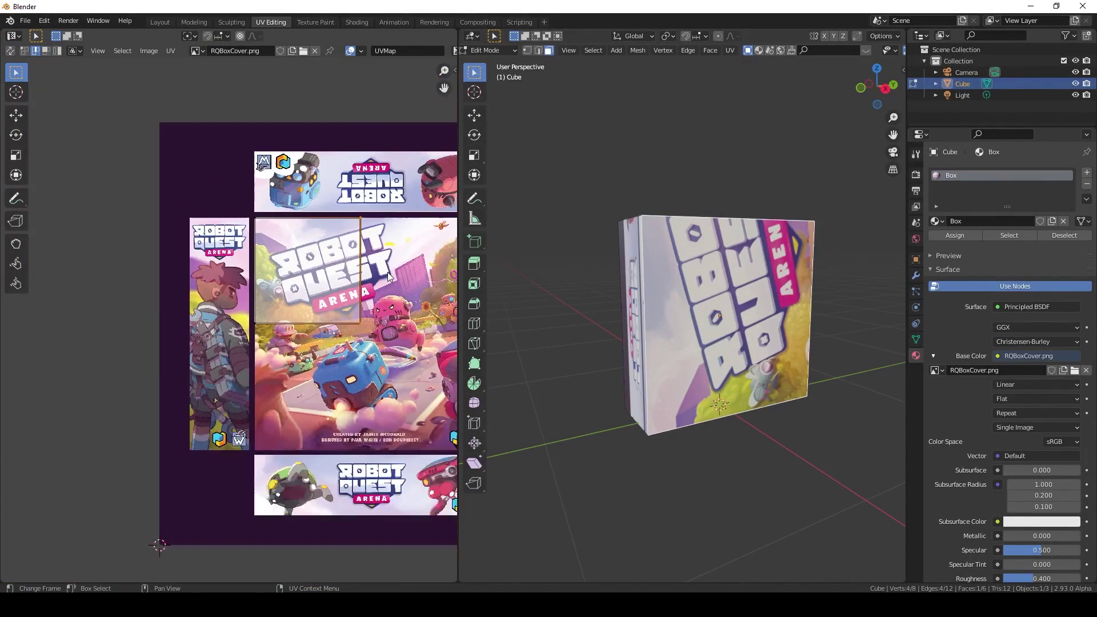
scroll(387, 272, up, 2)
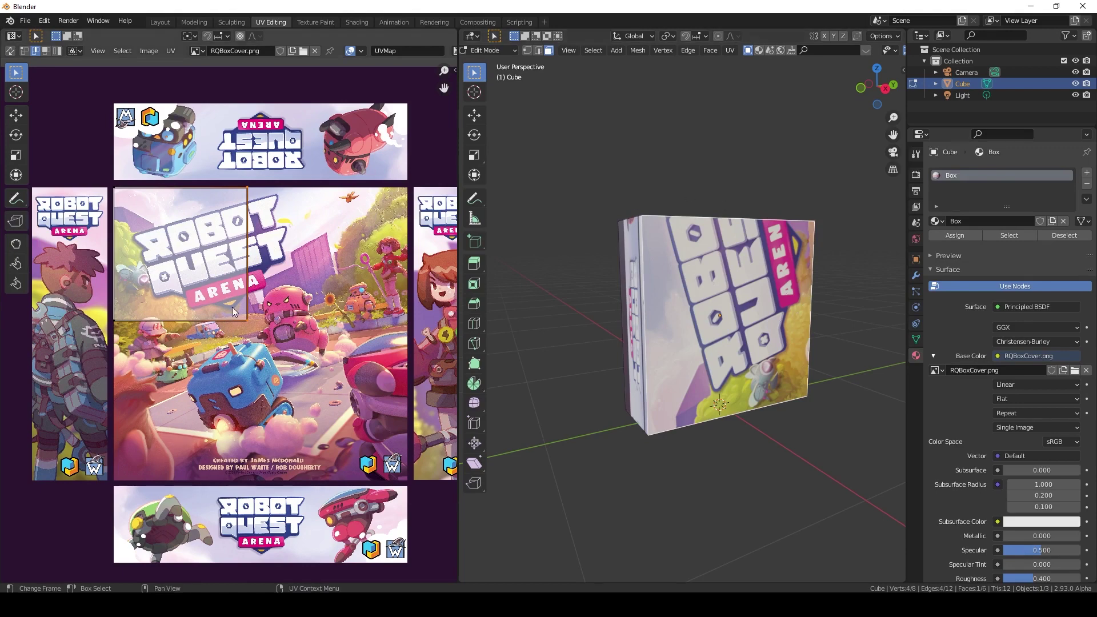
Stretch the front face's UV edge across the width of the cover artwork
key(g)
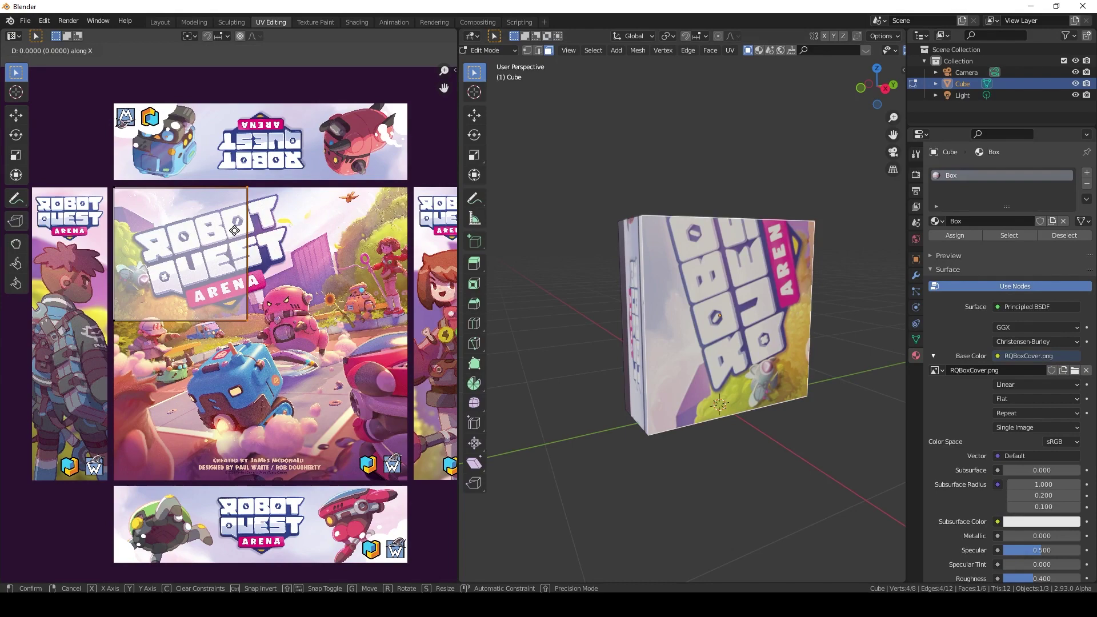
click(395, 231)
scroll(198, 280, up, 8)
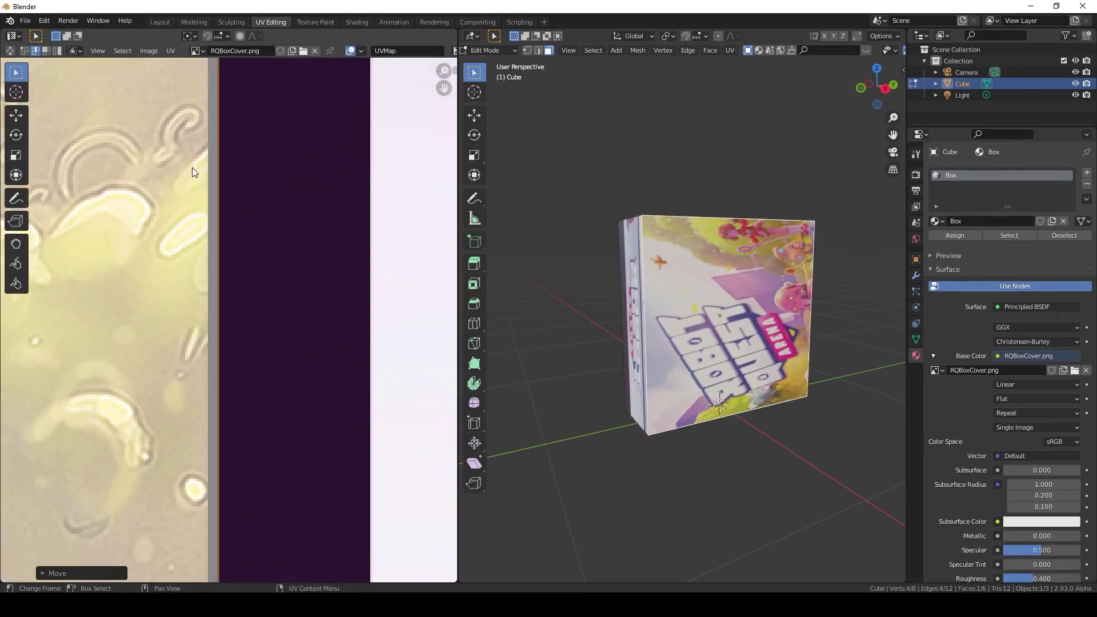
scroll(245, 277, down, 2)
key(g)
key(x)
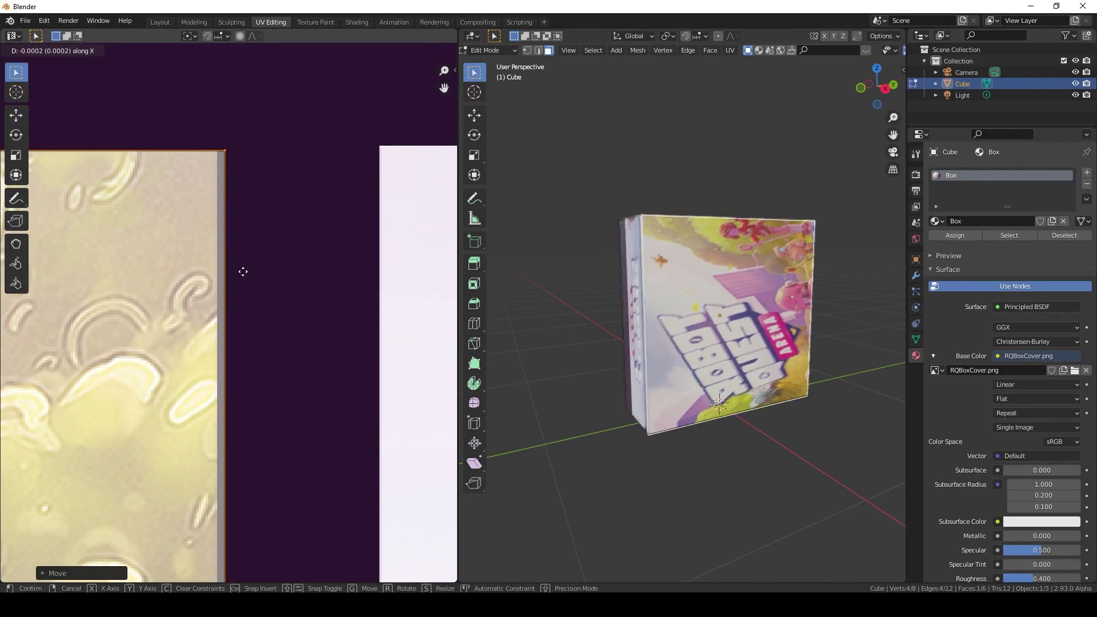
right_click(238, 272)
scroll(190, 348, down, 5)
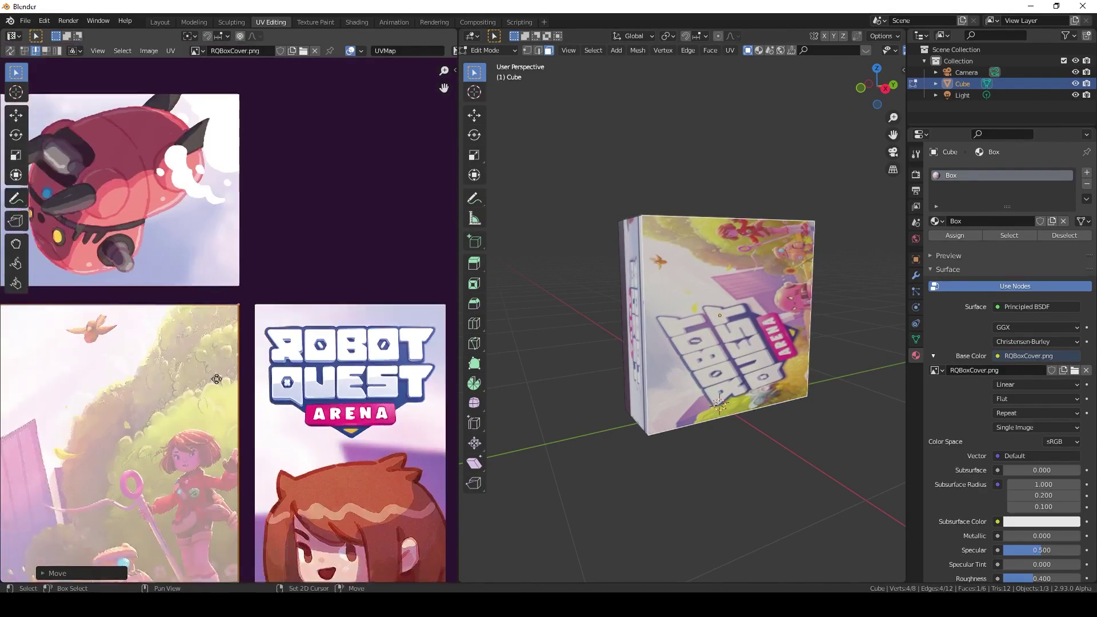
scroll(388, 207, up, 6)
scroll(389, 208, down, 4)
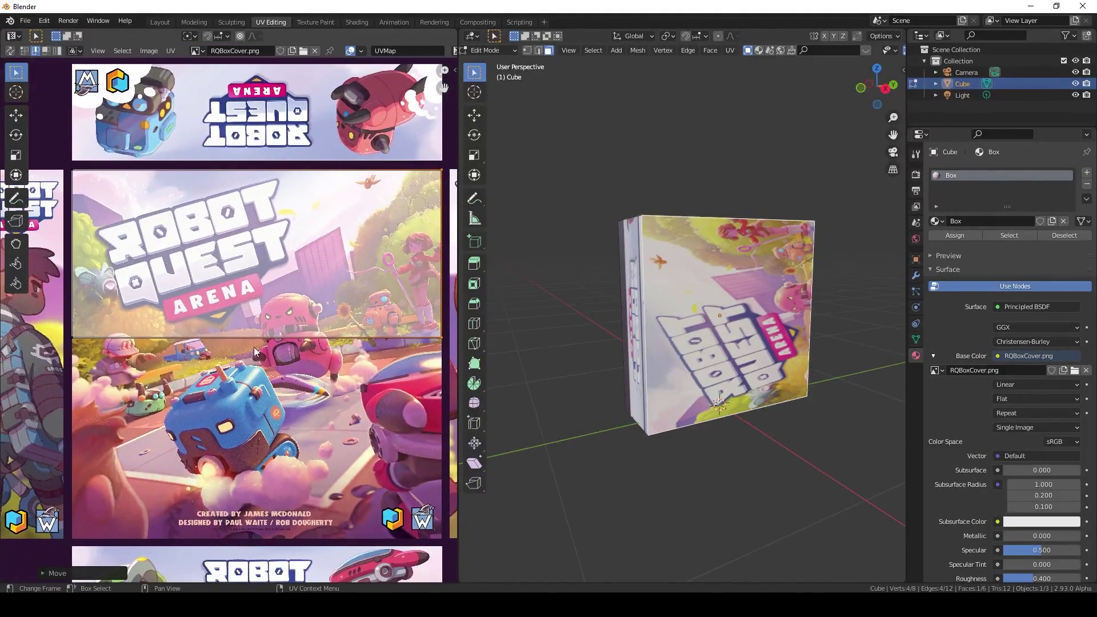
Pull the bottom UV edge to the cover's bottom and rotate the front UVs -90°
key(g)
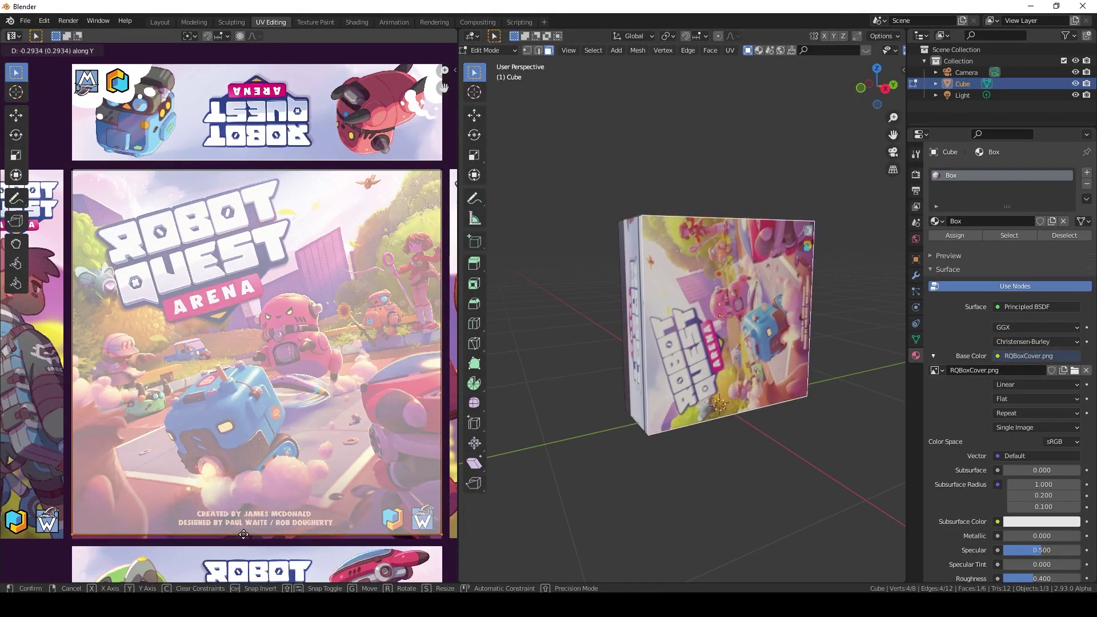
click(244, 535)
scroll(251, 536, up, 10)
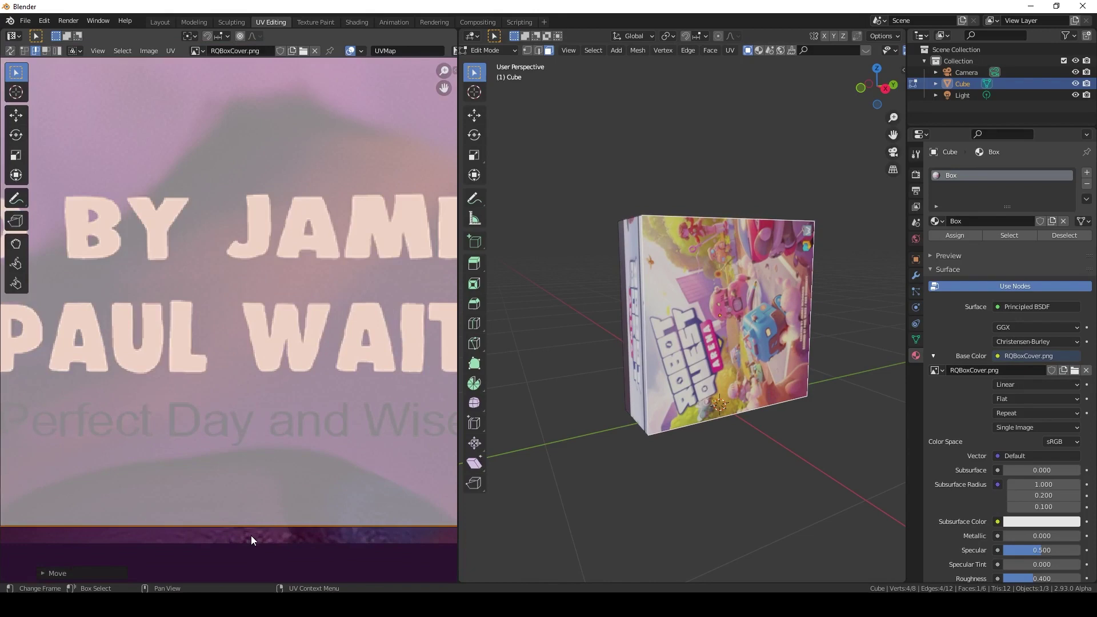
key(g)
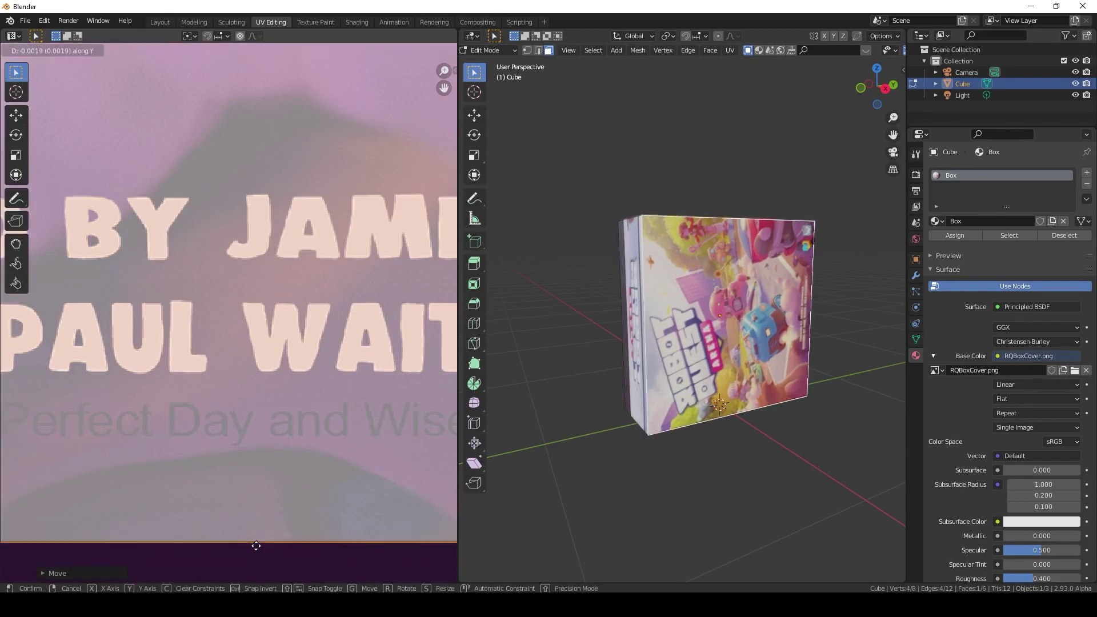
click(256, 549)
scroll(343, 365, down, 10)
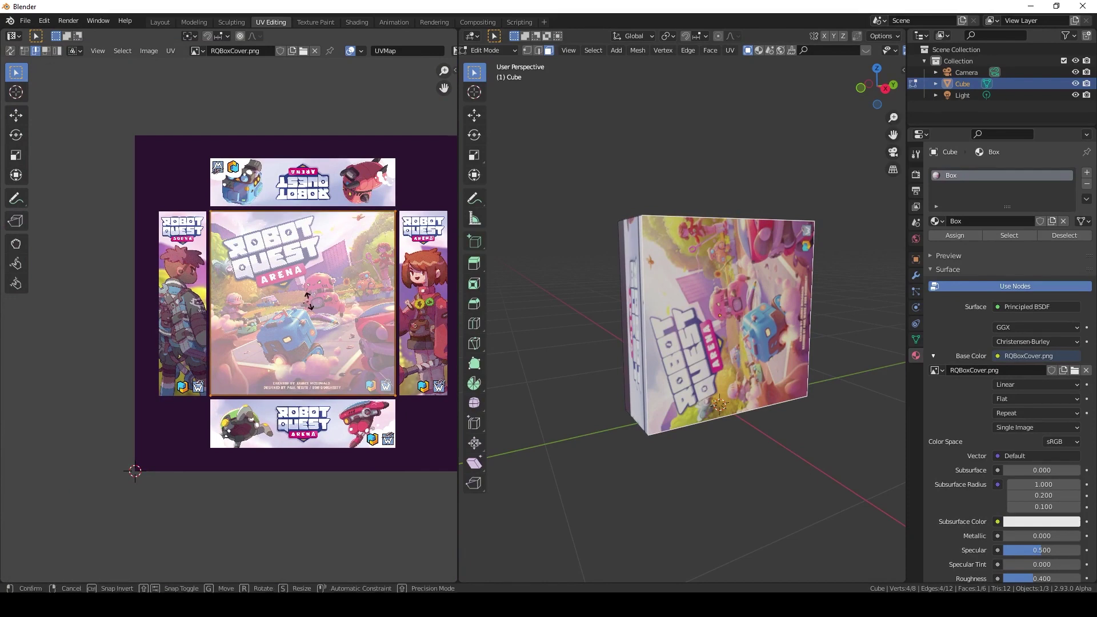
text(-90)
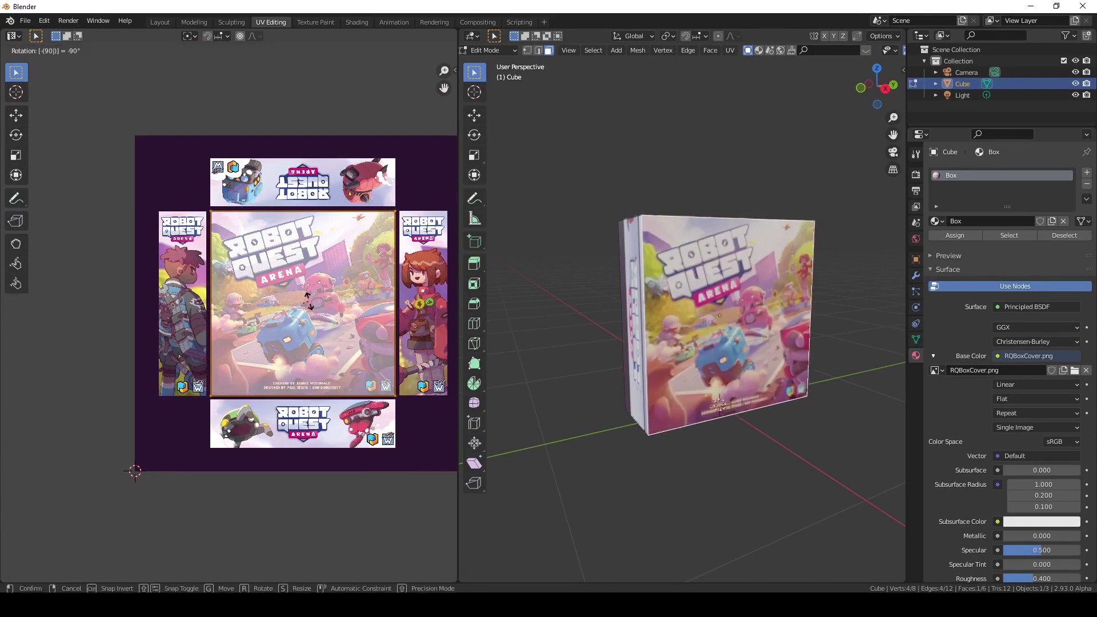
key(Return)
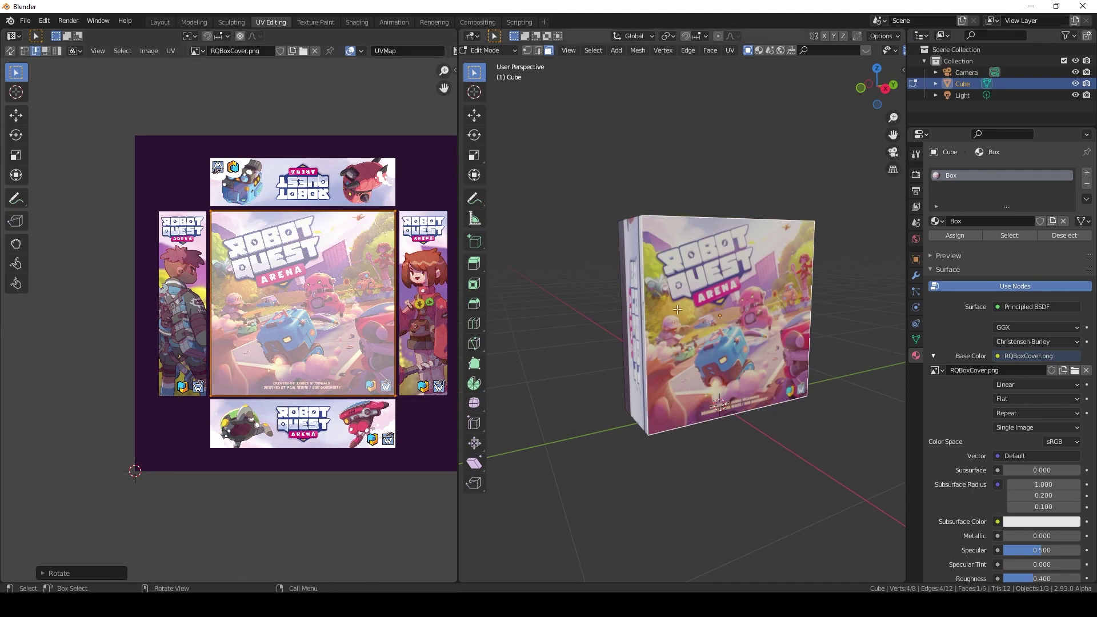
Select the left side face, move its UVs toward the side panel and rotate them -90°
middle_drag(598, 353, 644, 358)
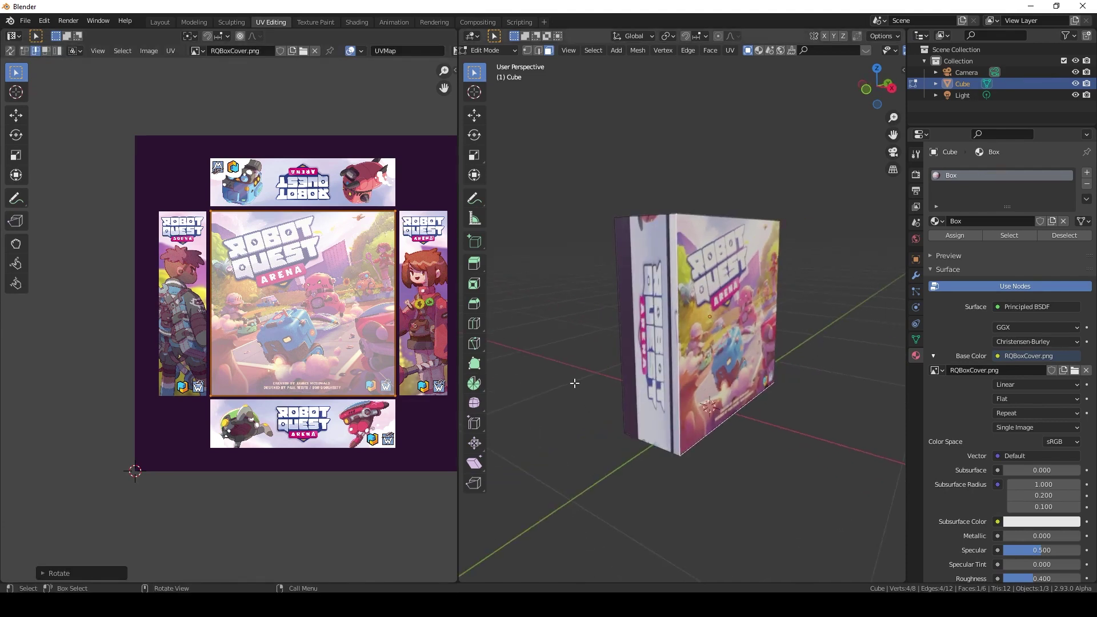
middle_drag(574, 383, 767, 313)
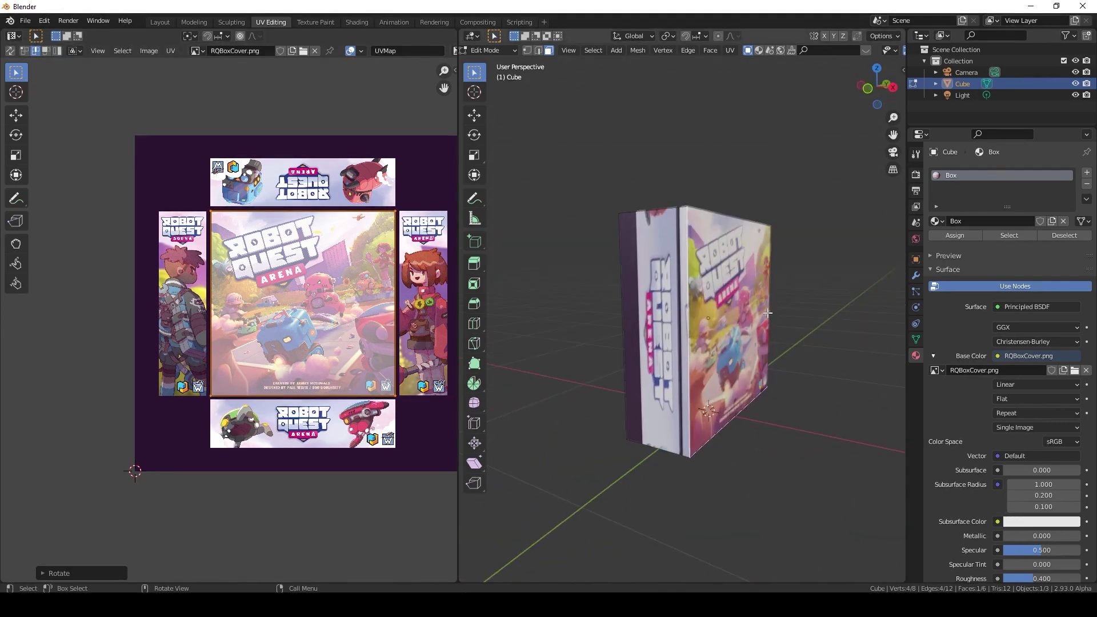
click(659, 285)
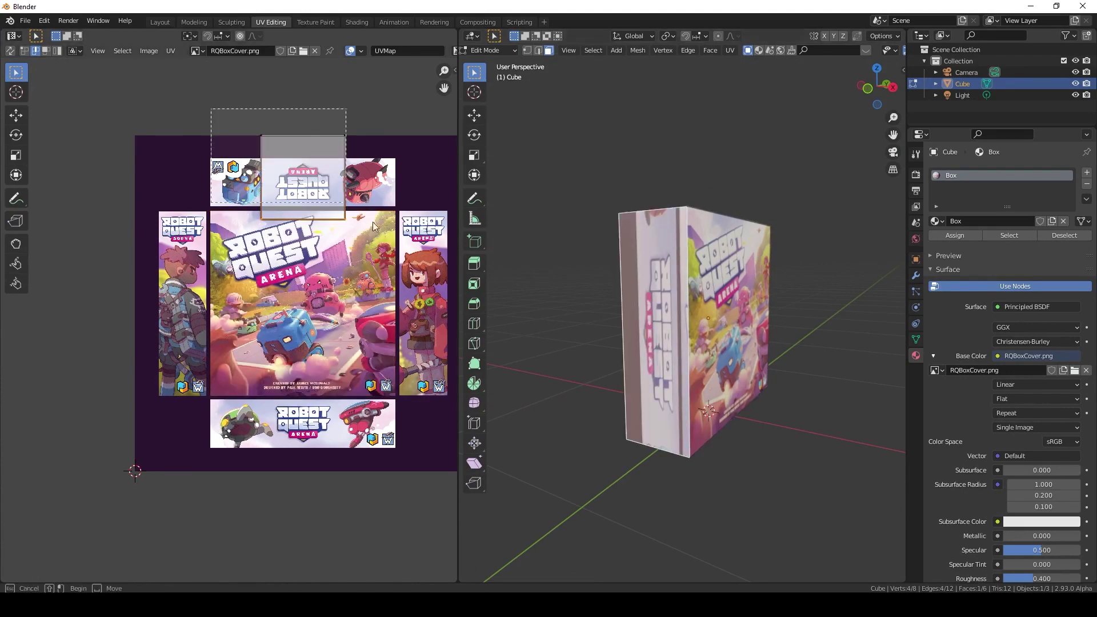
middle_drag(280, 228, 350, 273)
scroll(350, 273, up, 6)
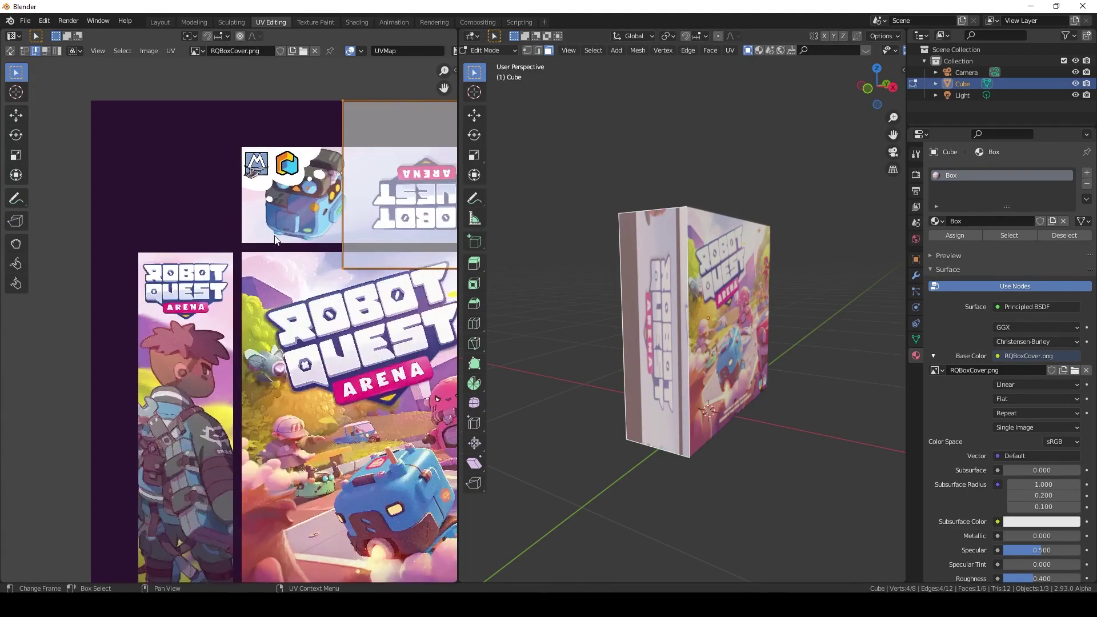
key(g)
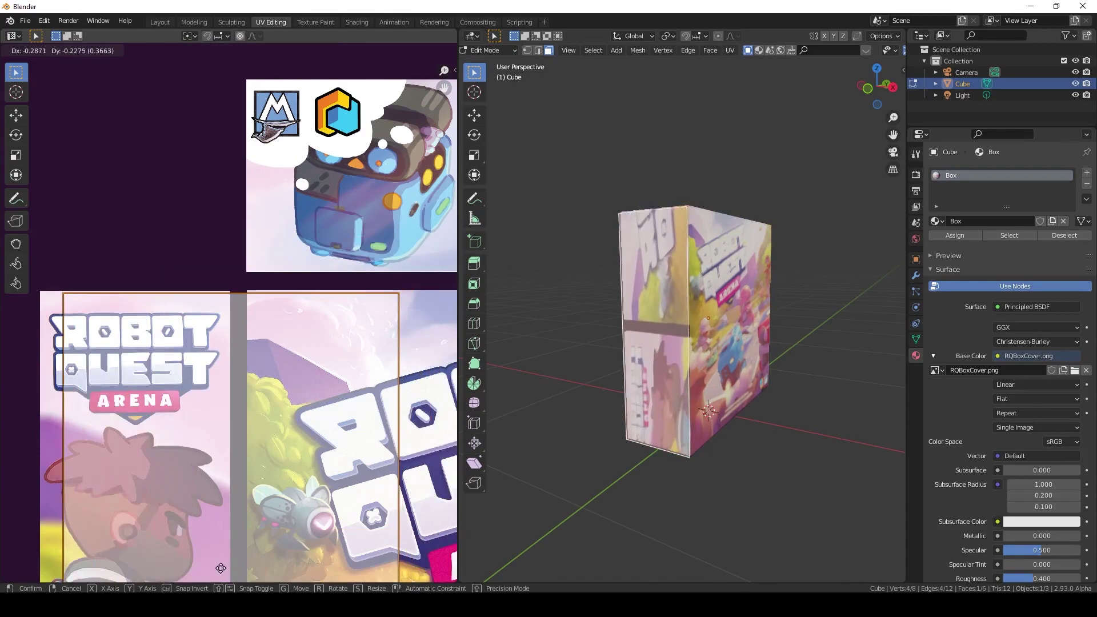
click(199, 565)
scroll(201, 563, down, 1)
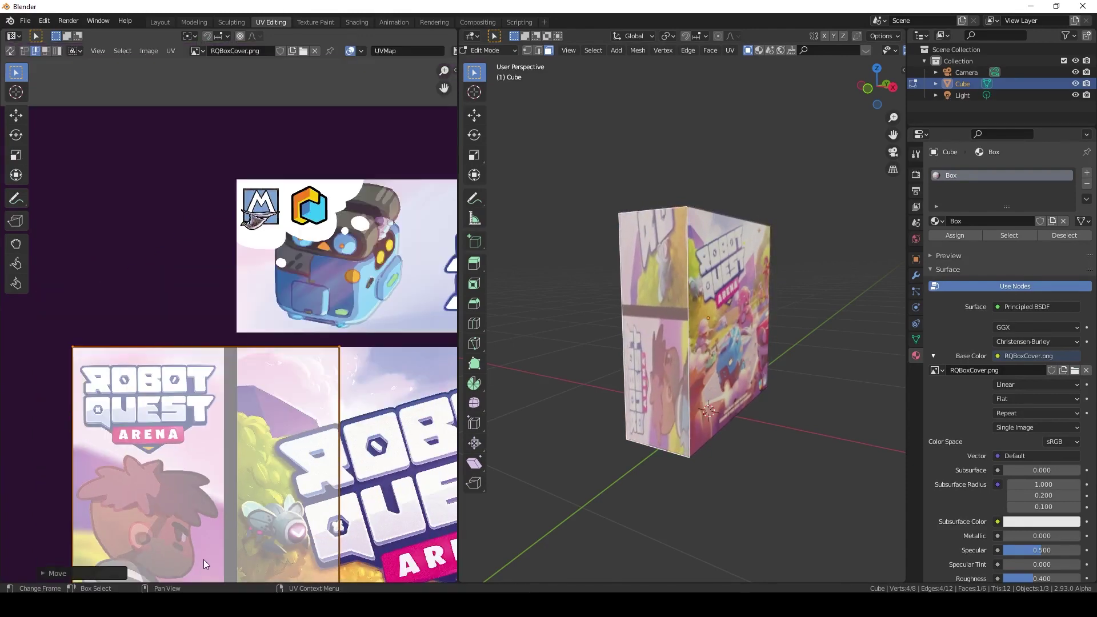
middle_drag(204, 559, 252, 427)
text(r)
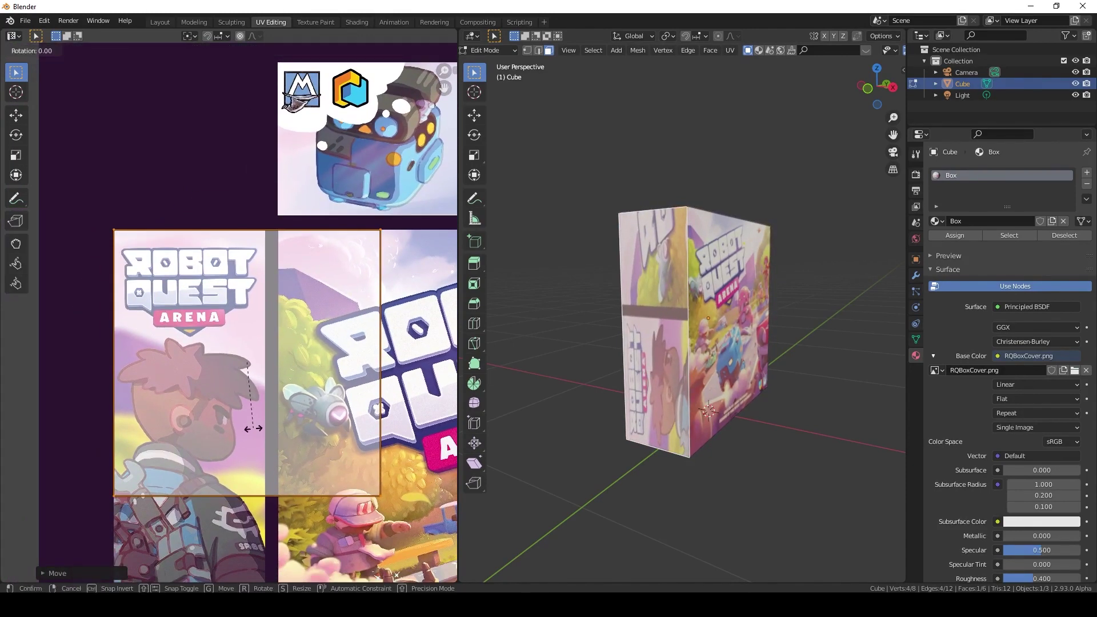
text(90)
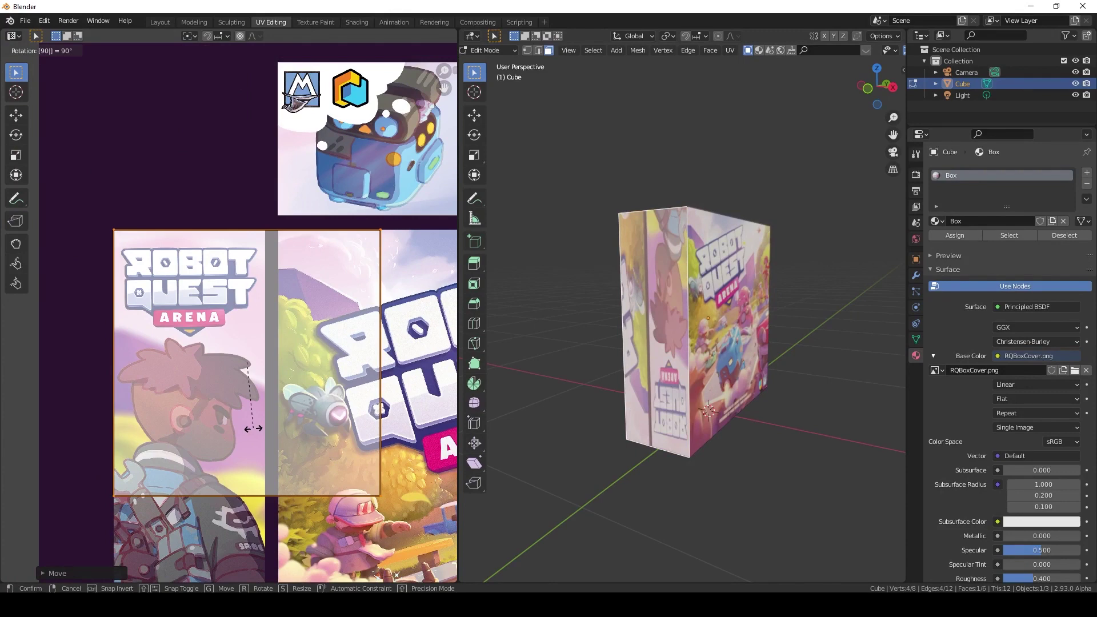
key(BackSpace)
key(BackSpace)
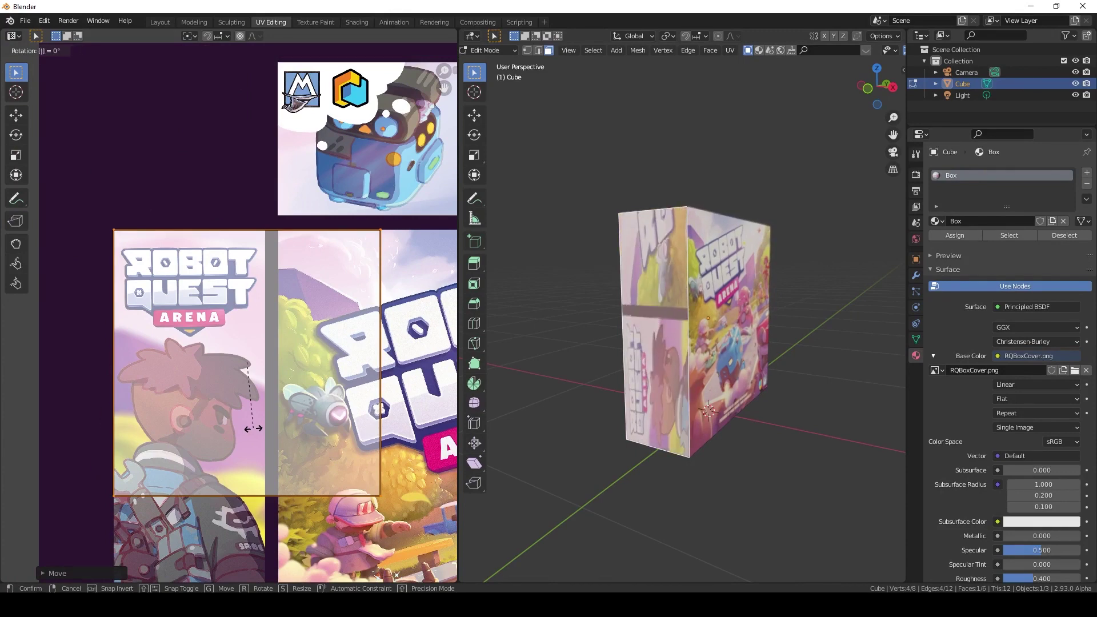
text(-90)
key(Return)
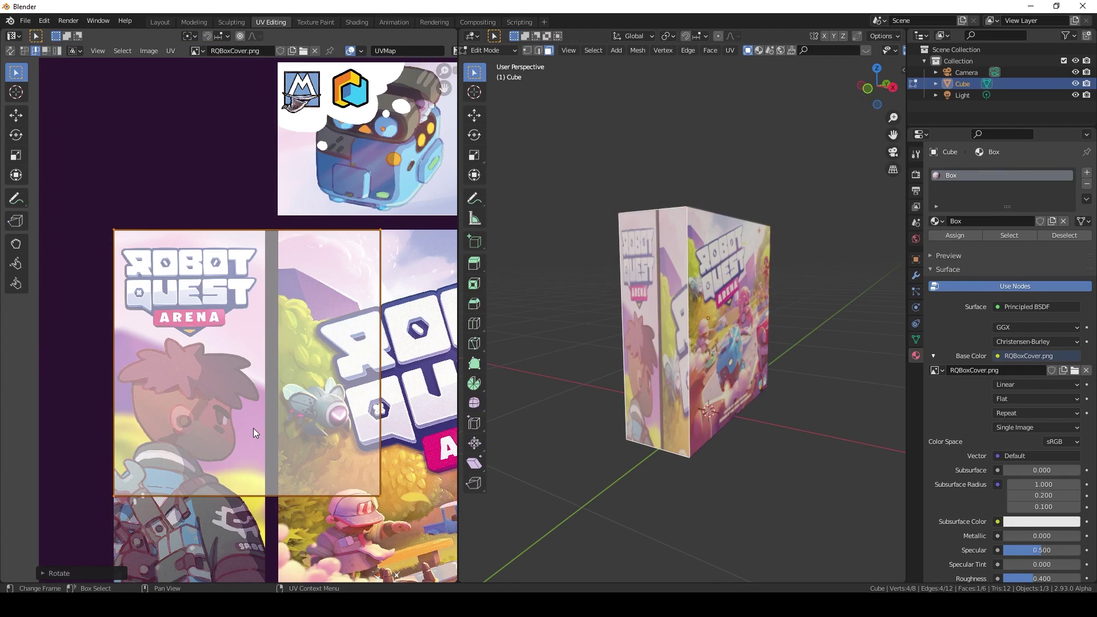
Slide the side face's UV edges along X and Y to fit the narrow boy-character strip
middle_drag(147, 386, 245, 333)
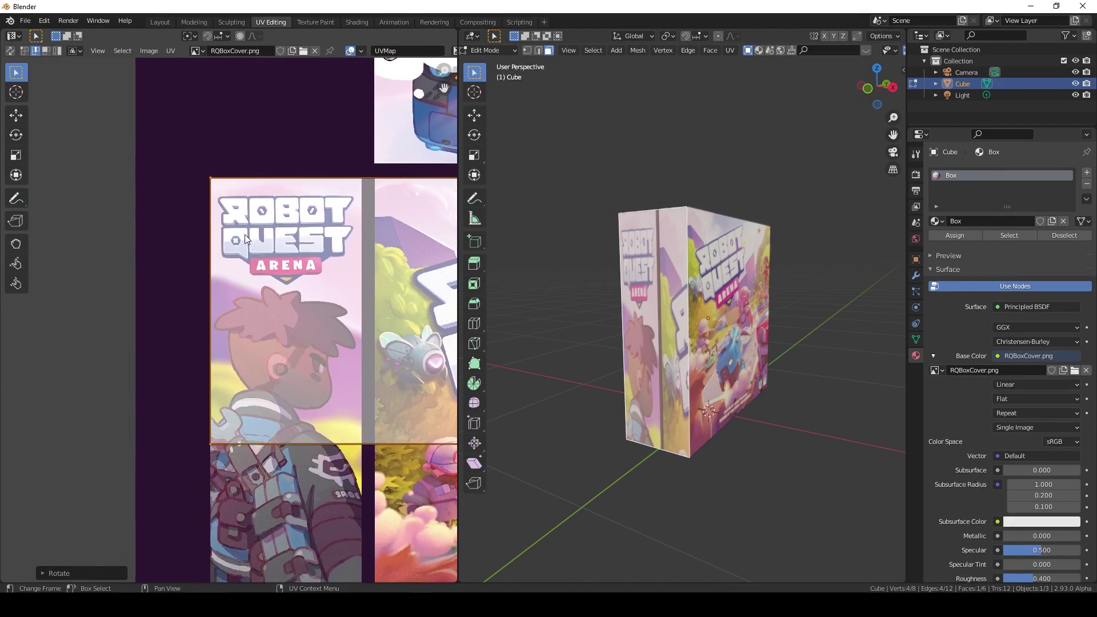
scroll(244, 234, up, 3)
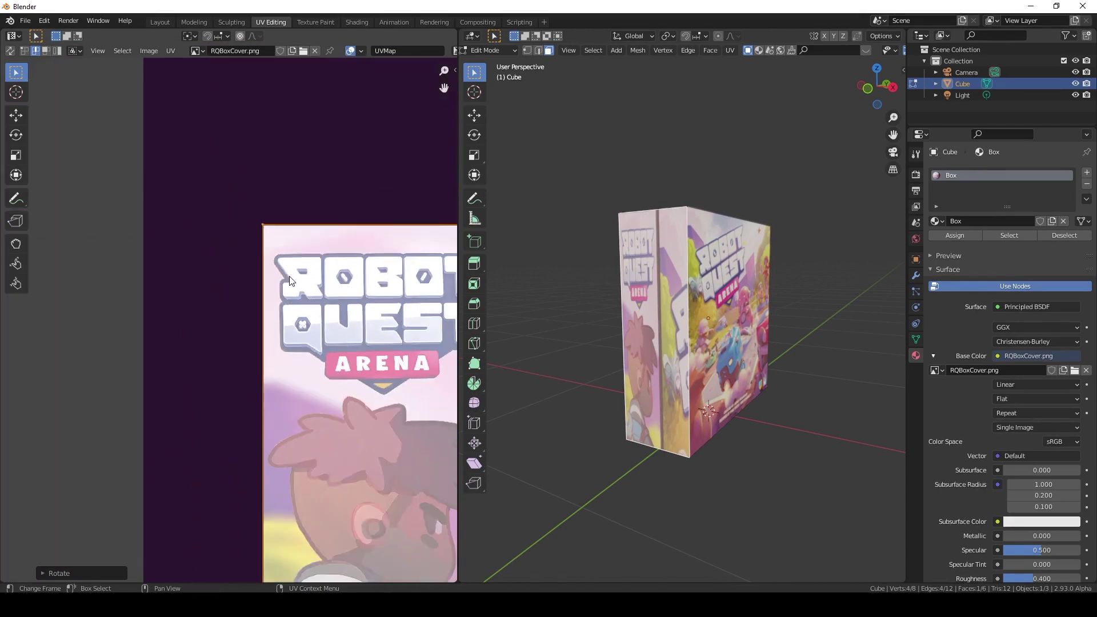
scroll(290, 281, down, 3)
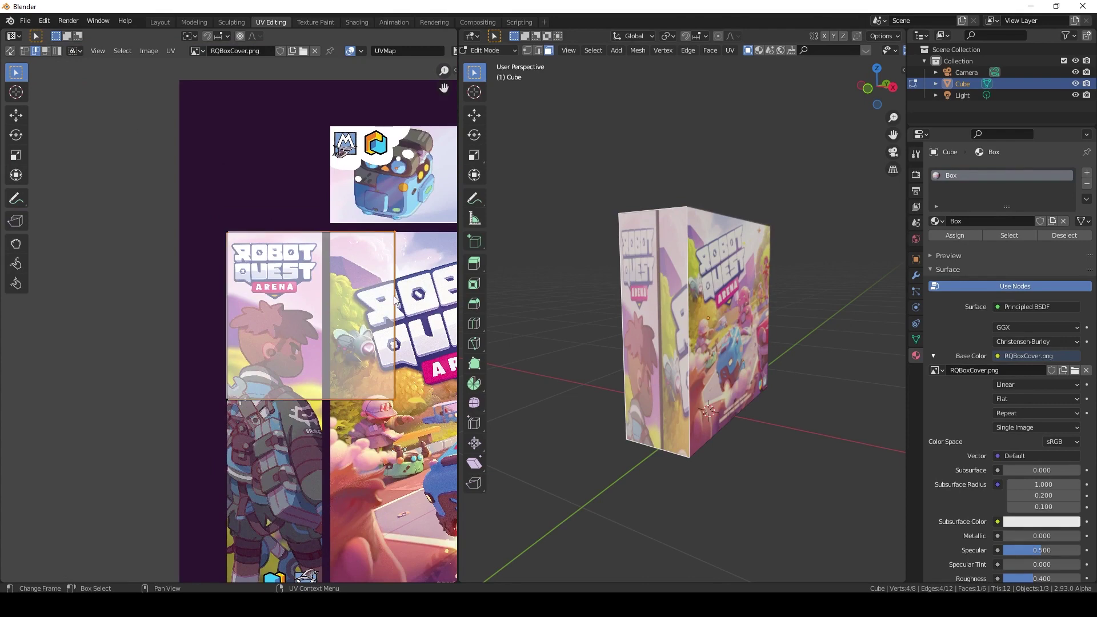
key(h)
key(ctrl+z)
key(g)
key(x)
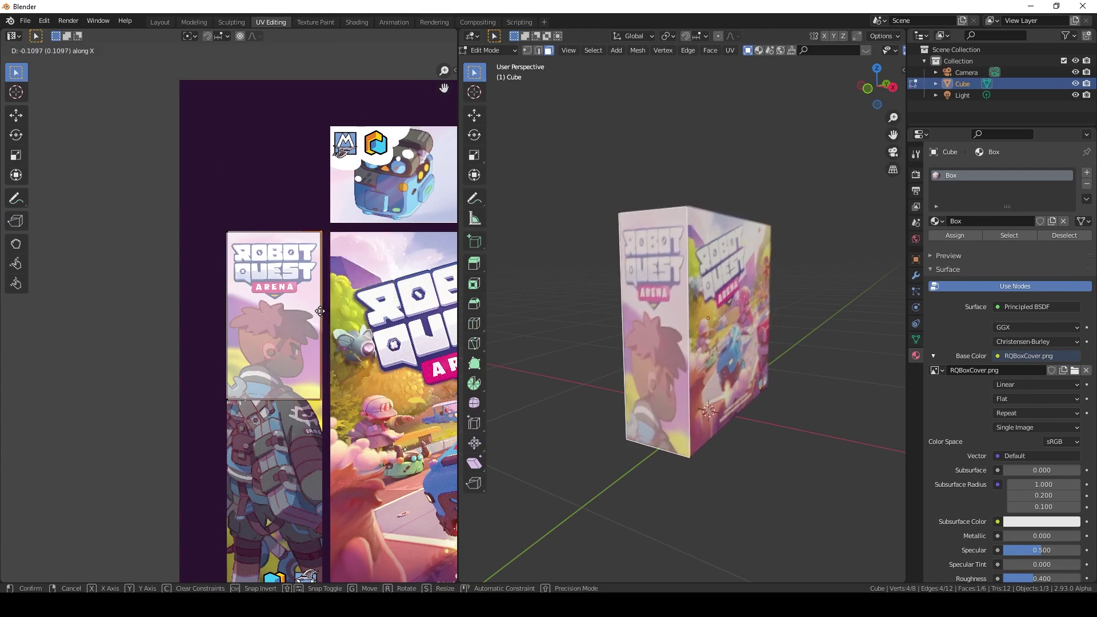
click(321, 311)
middle_drag(266, 393, 259, 283)
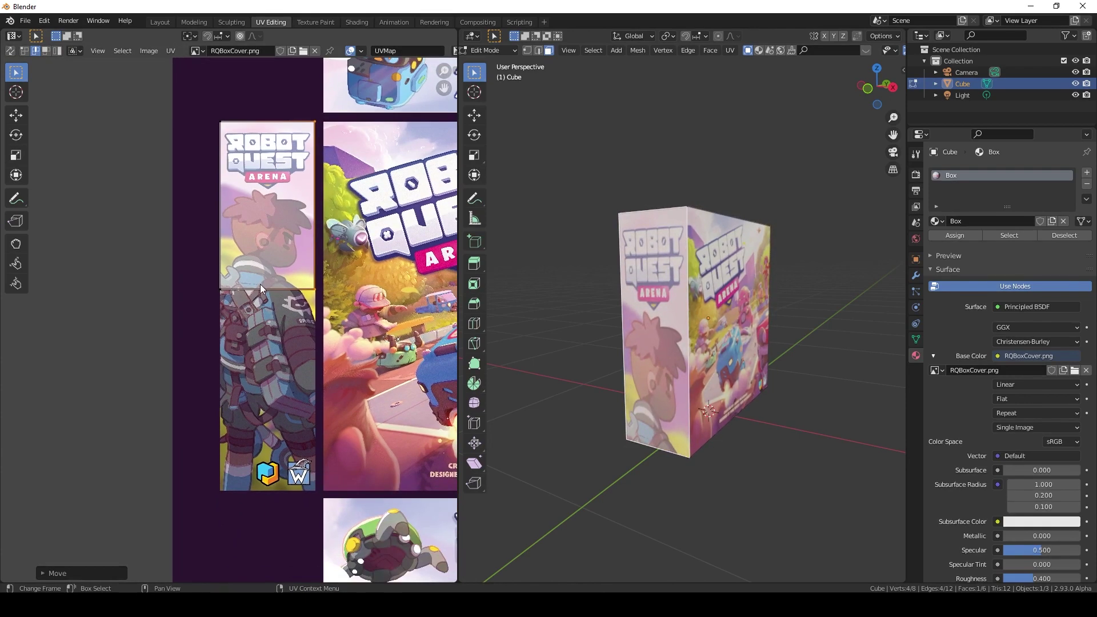
key(g)
key(y)
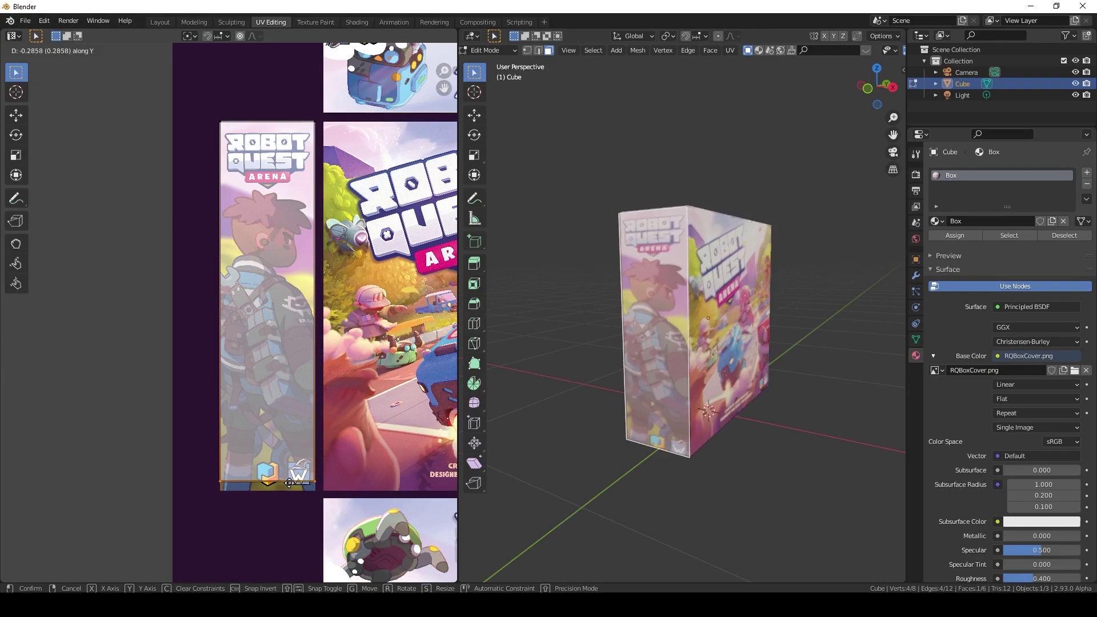
click(290, 489)
scroll(375, 277, down, 4)
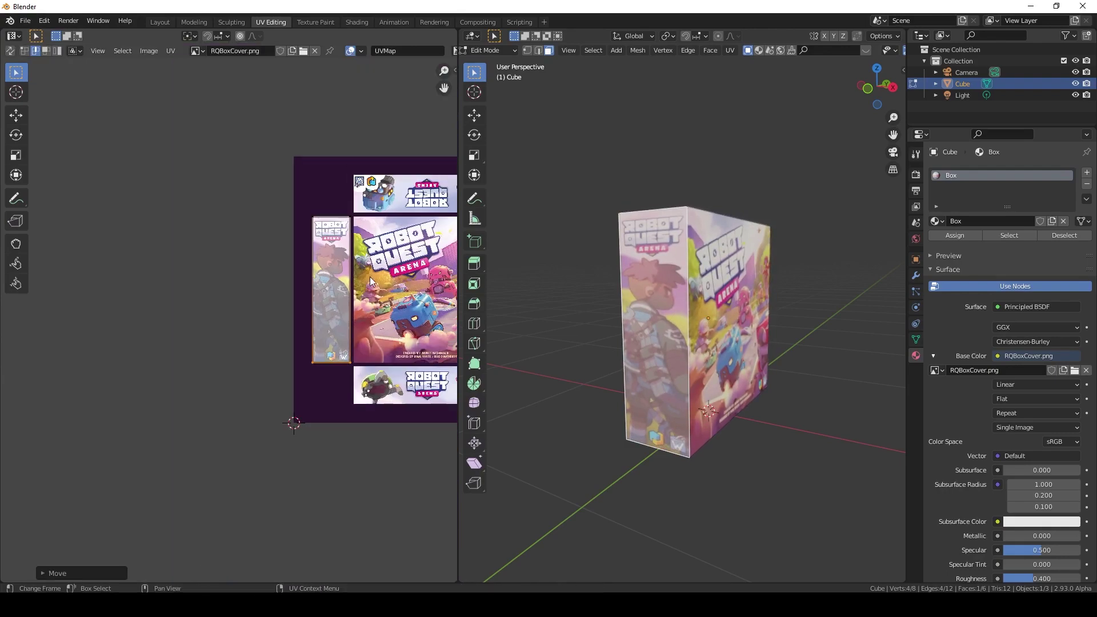
middle_drag(407, 256, 265, 300)
Rotate the right side face's UVs and slide them along Y onto the girl-character panel
scroll(342, 283, up, 4)
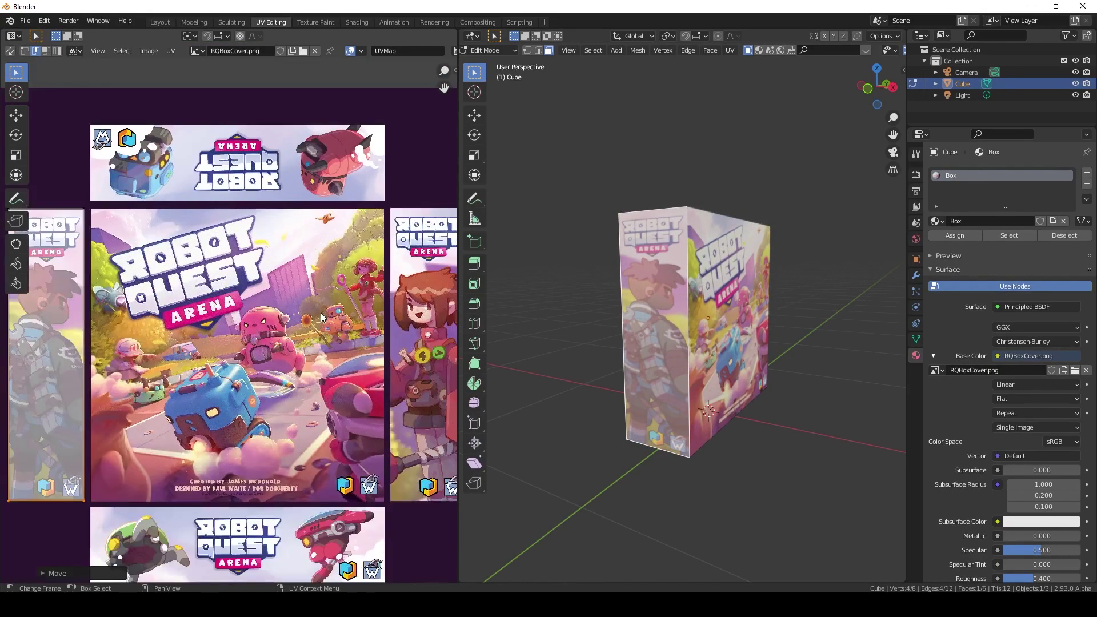
middle_drag(716, 326, 743, 320)
key(r)
scroll(275, 298, up, 8)
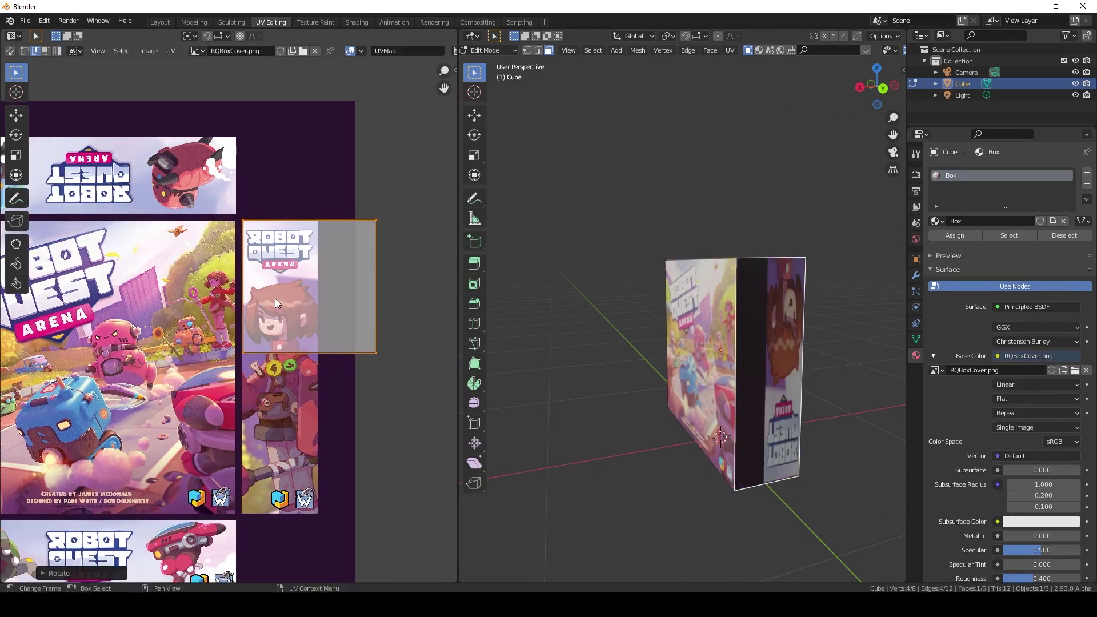
scroll(376, 269, down, 5)
key(g)
scroll(293, 220, down, 2)
key(y)
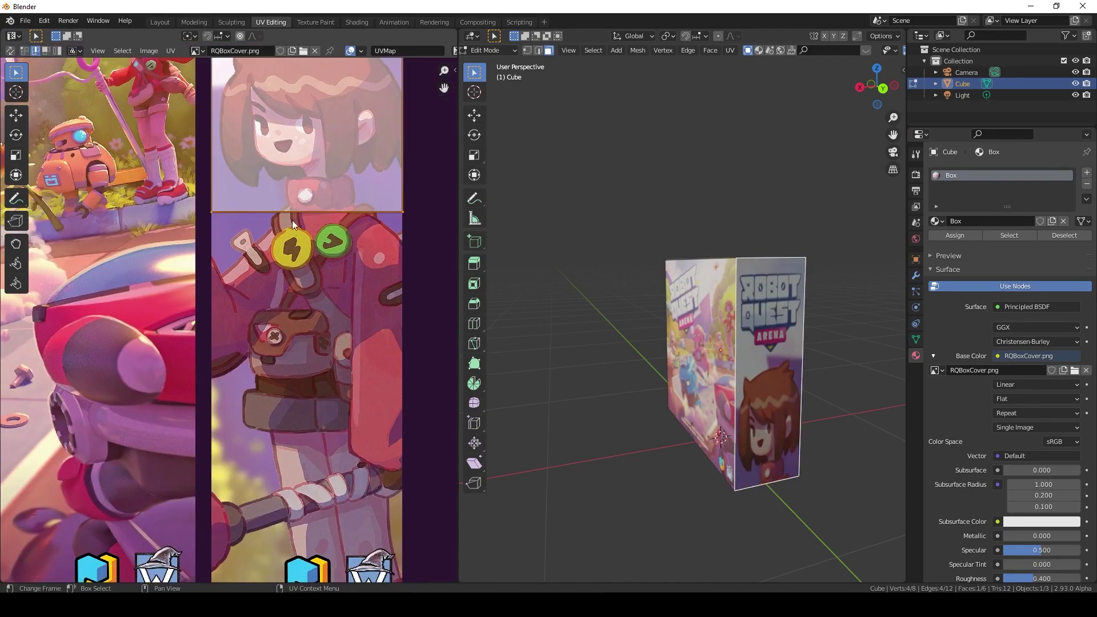
scroll(90, 303, up, 5)
click(362, 338)
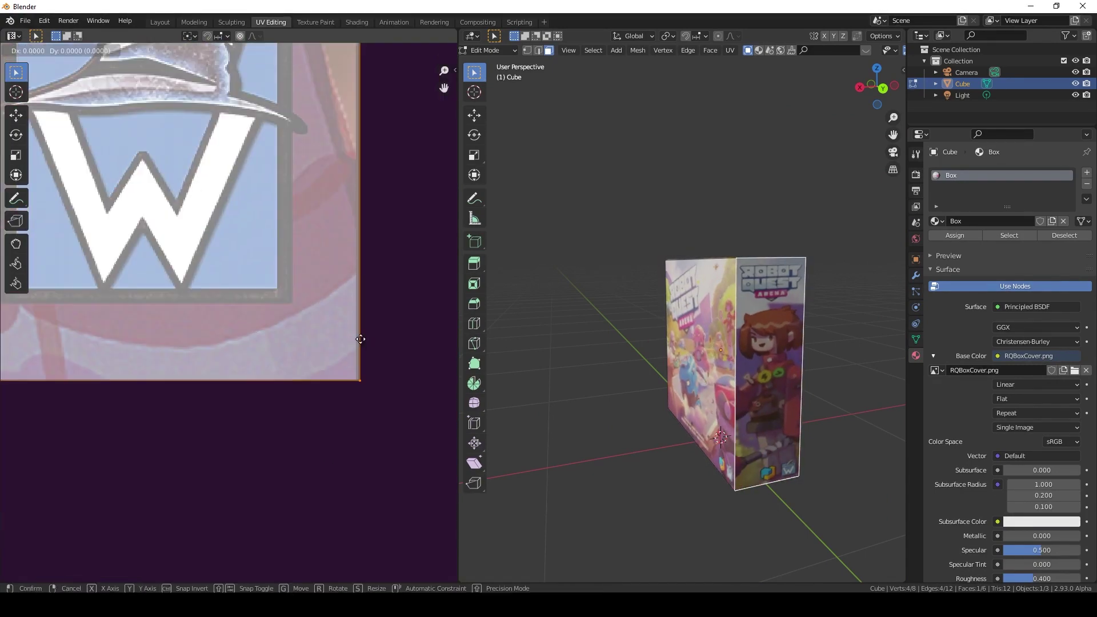
scroll(323, 341, down, 6)
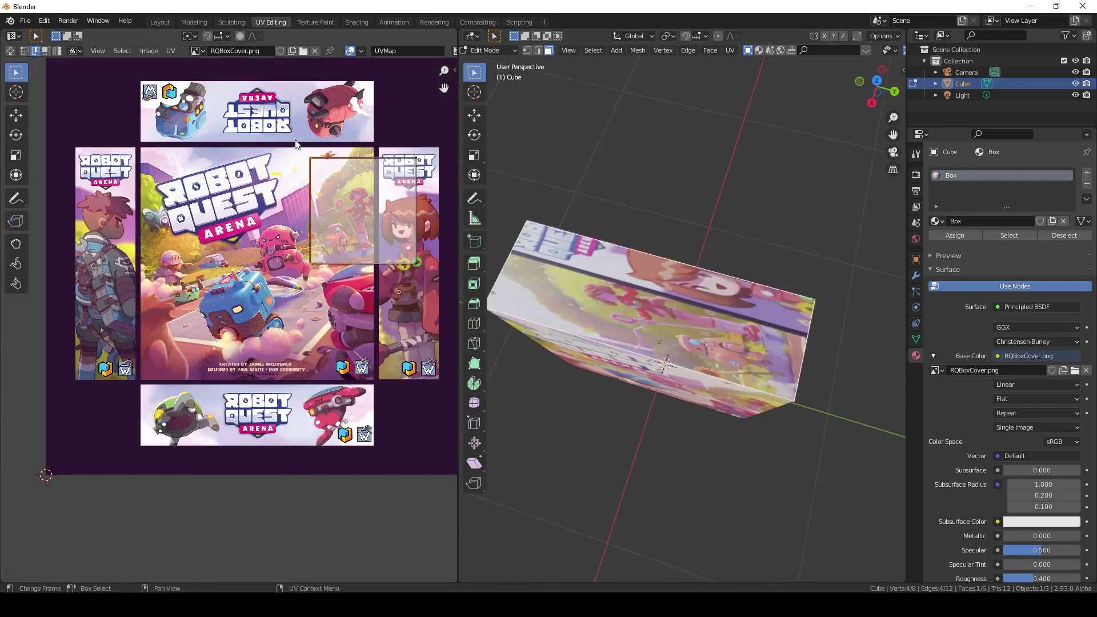
scroll(187, 122, up, 8)
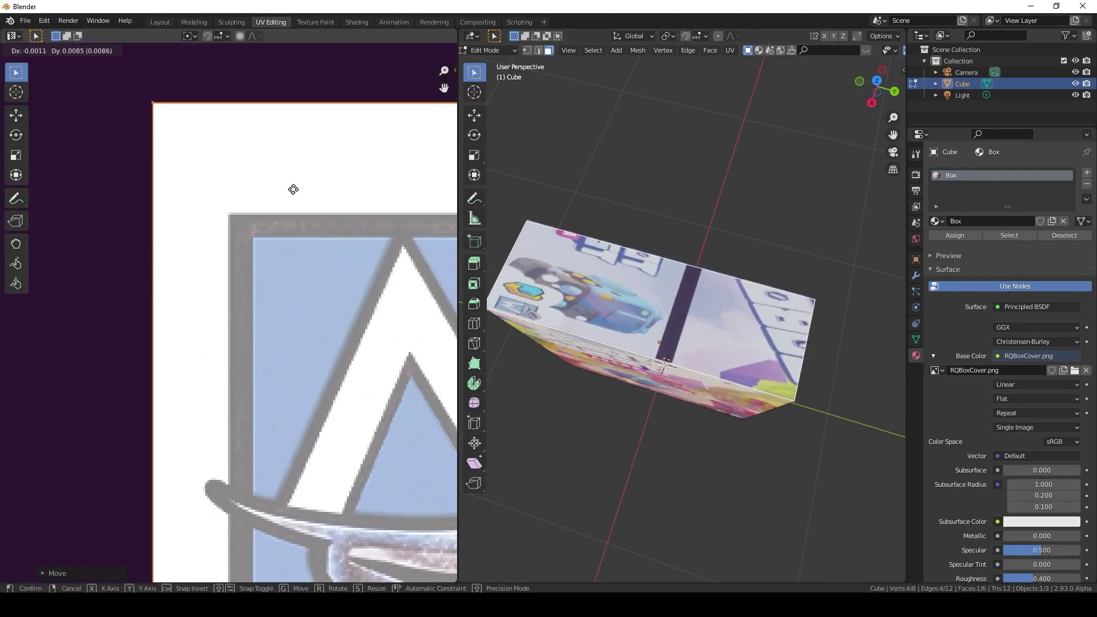
scroll(337, 258, down, 6)
middle_drag(628, 343, 628, 246)
Rotate the bottom face's UVs 90° with R 90
scroll(231, 291, up, 5)
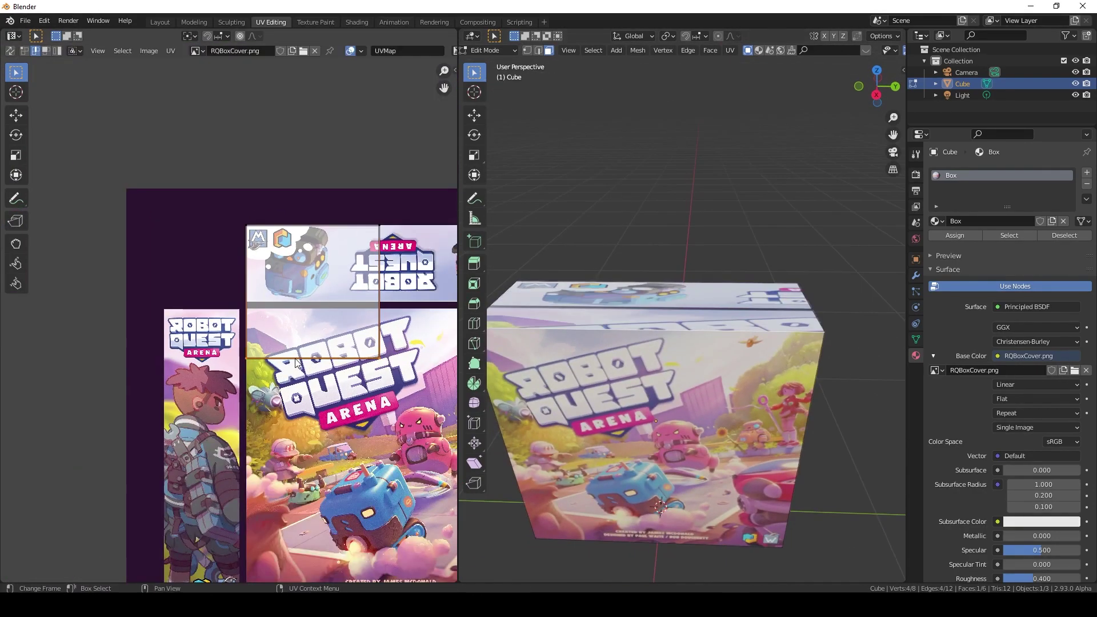
scroll(314, 319, down, 5)
scroll(208, 341, up, 6)
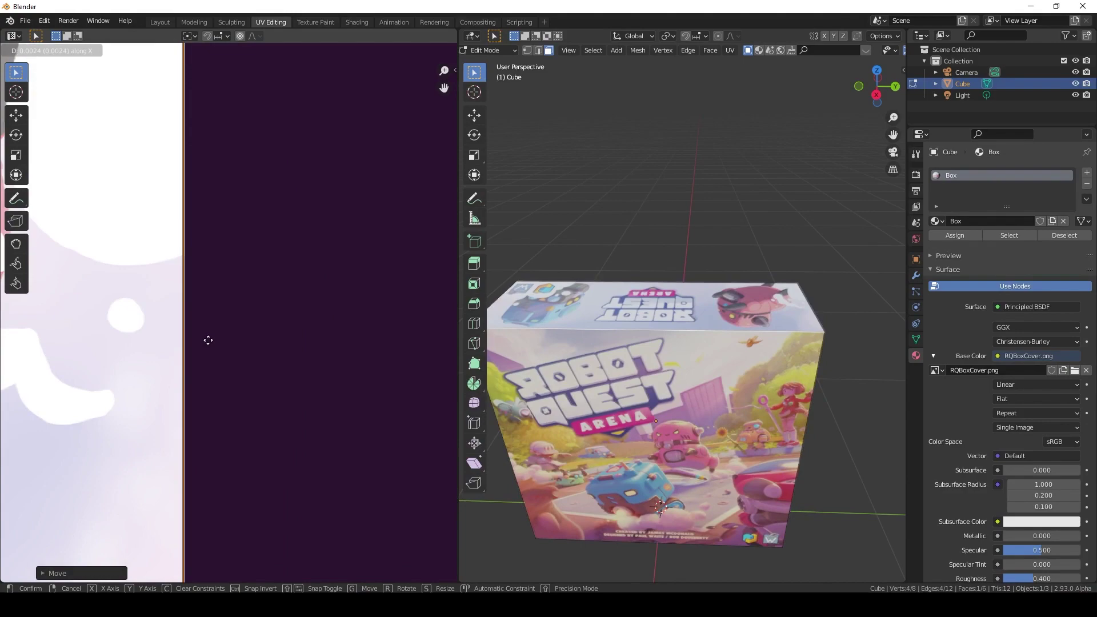
scroll(208, 340, down, 6)
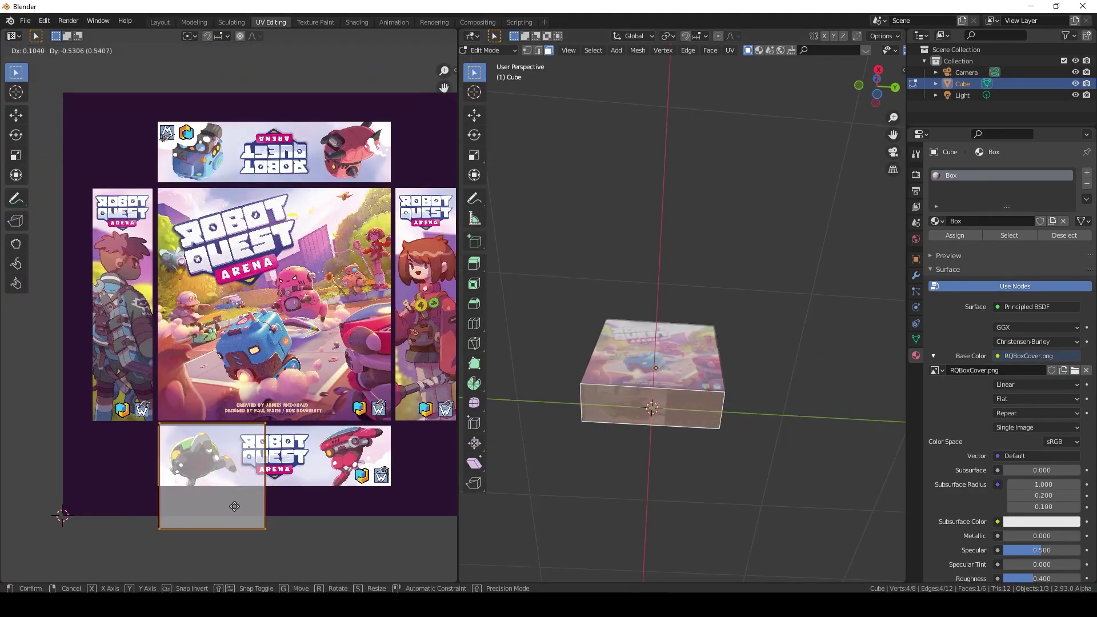
scroll(179, 244, up, 8)
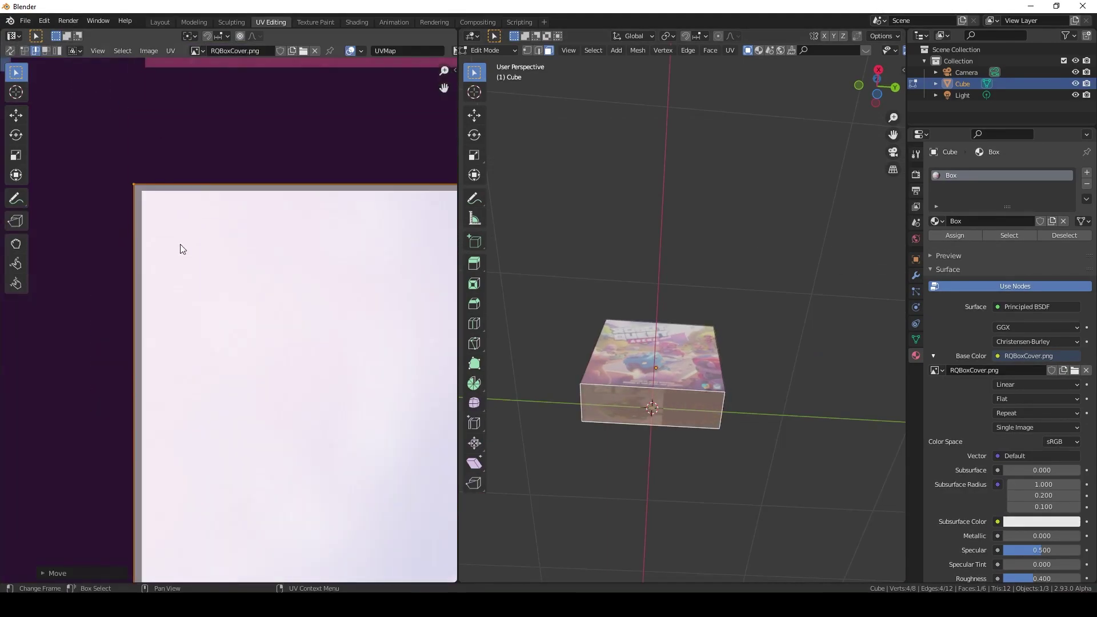
scroll(276, 280, down, 8)
text(r90)
key(Return)
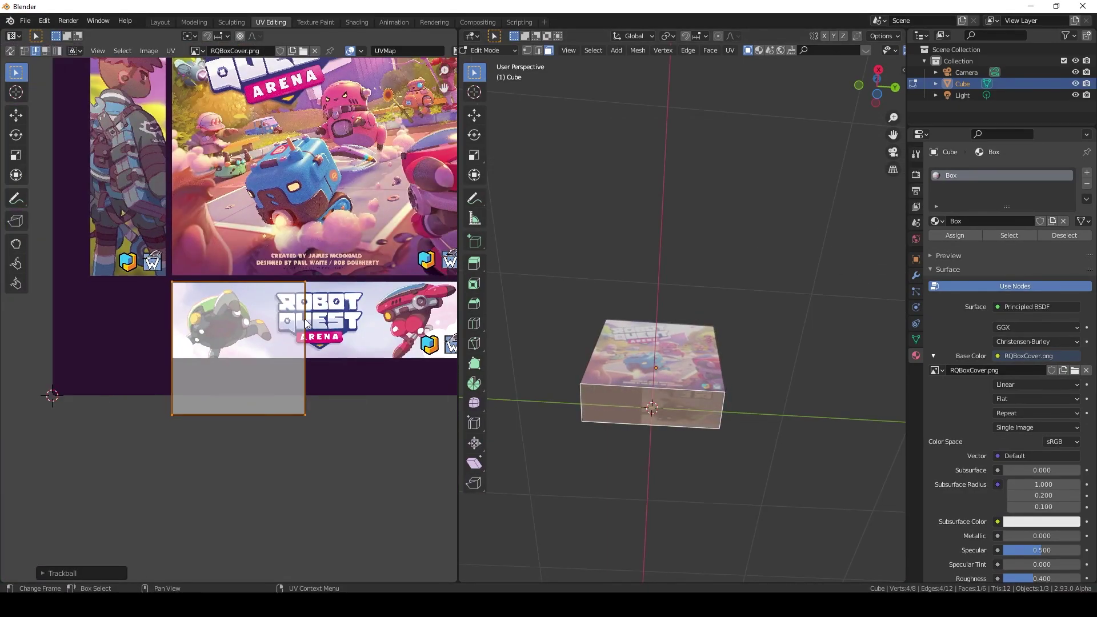
Move the bottom face's UV island along Y onto the bottom artwork strip
middle_drag(285, 325, 180, 330)
scroll(265, 297, up, 6)
middle_drag(265, 297, 219, 393)
key(g)
key(y)
click(196, 269)
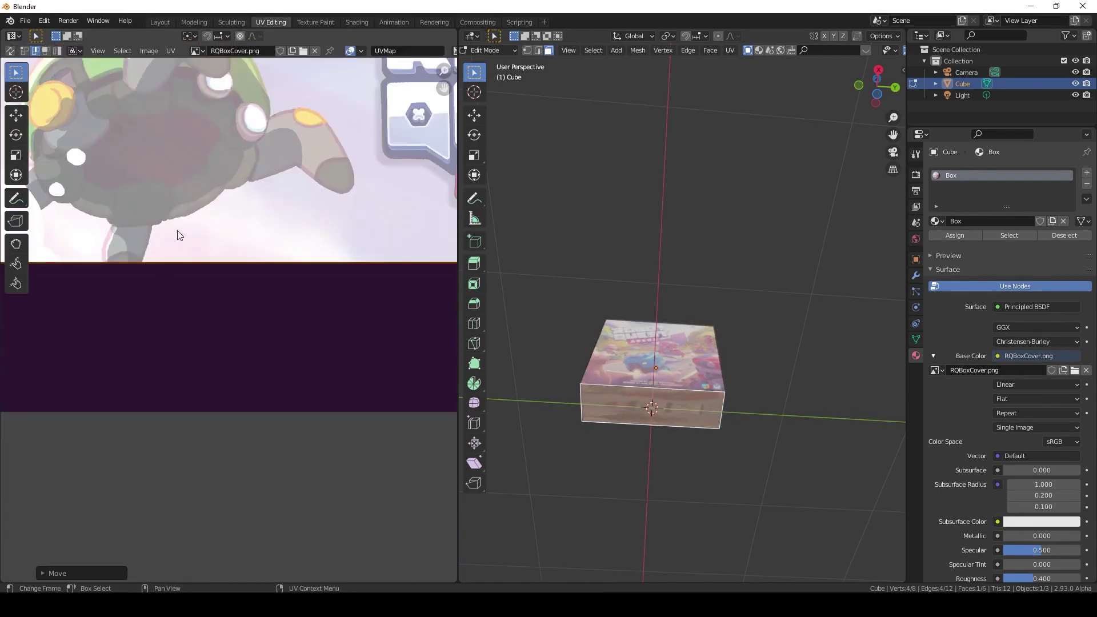
Nudge the island edge up along Y to meet the strip's white edge
middle_drag(176, 235, 362, 411)
scroll(178, 420, up, 2)
middle_drag(178, 420, 106, 371)
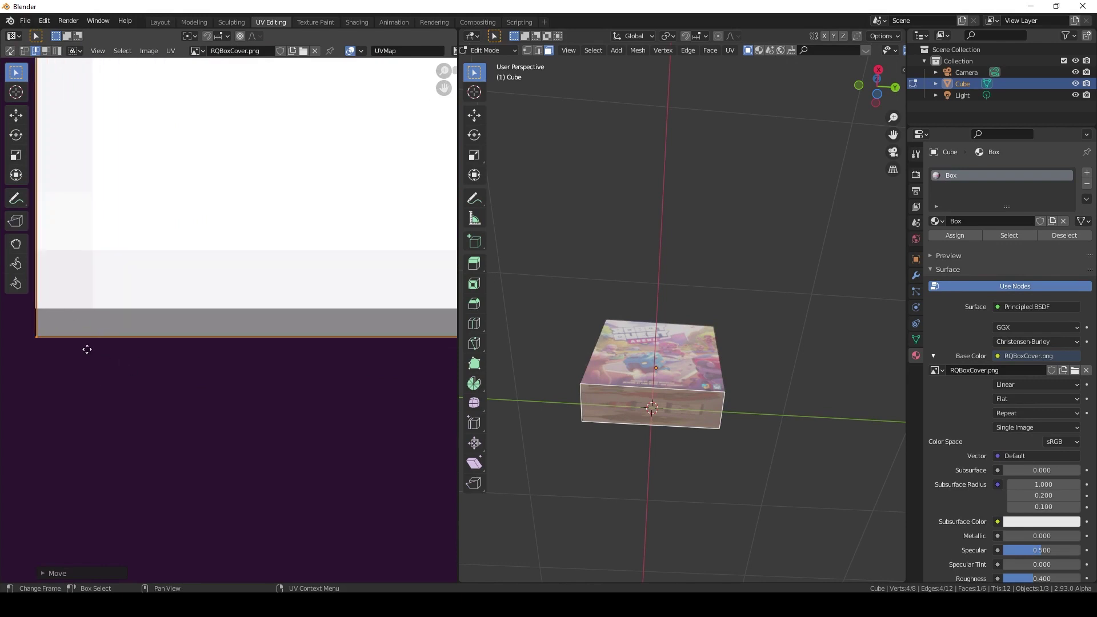
key(g)
key(y)
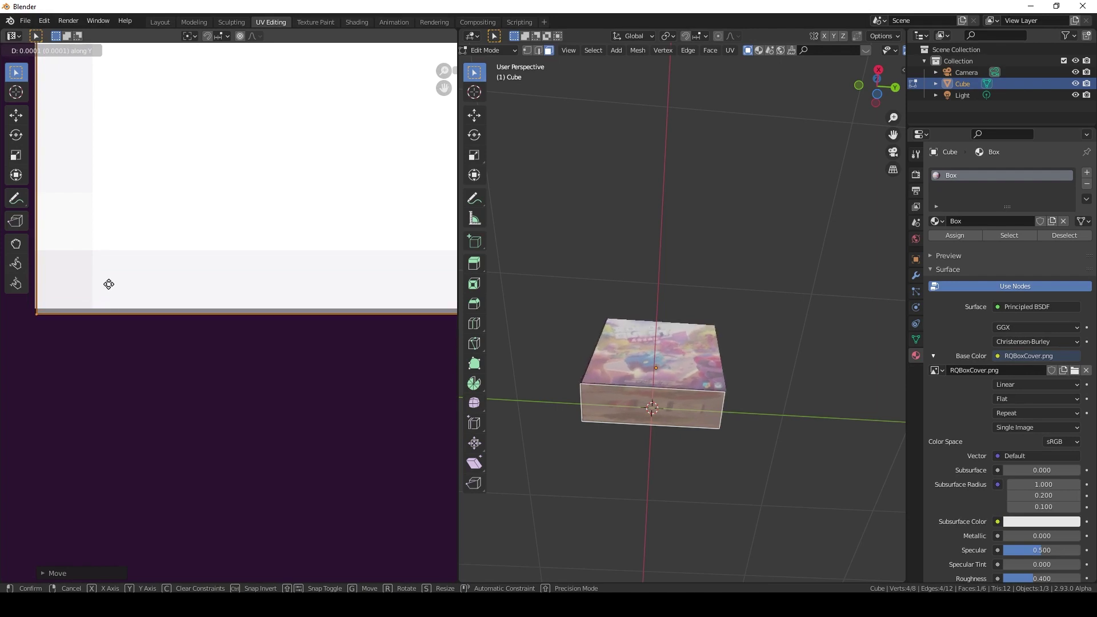
click(119, 232)
Freely reposition the island's UVs to fit the strip, then check the textured box
middle_drag(73, 251, 186, 338)
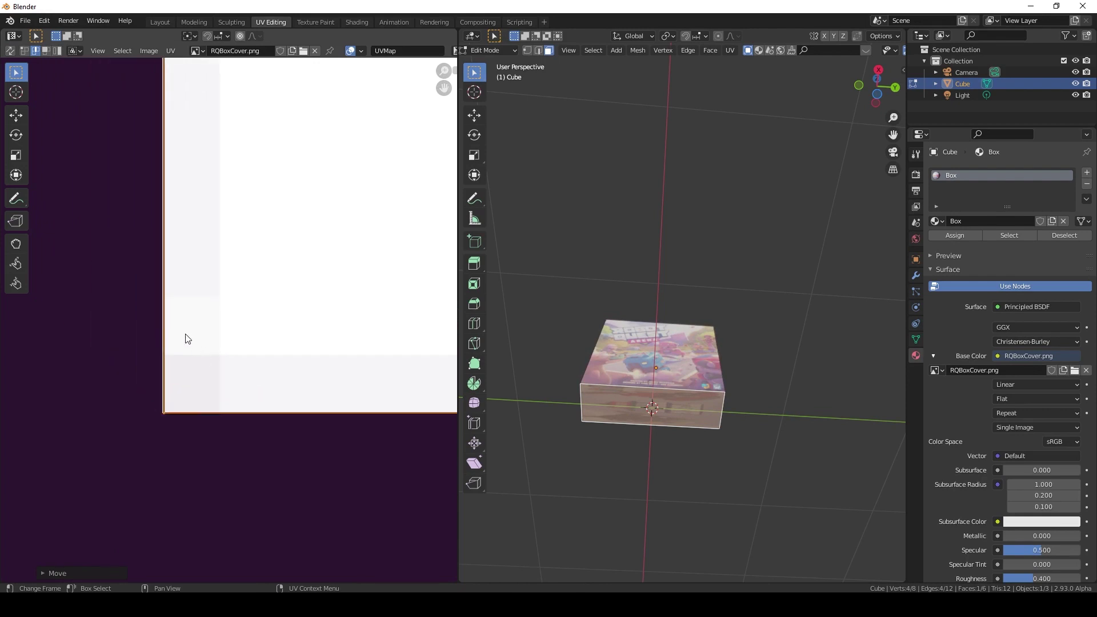
key(g)
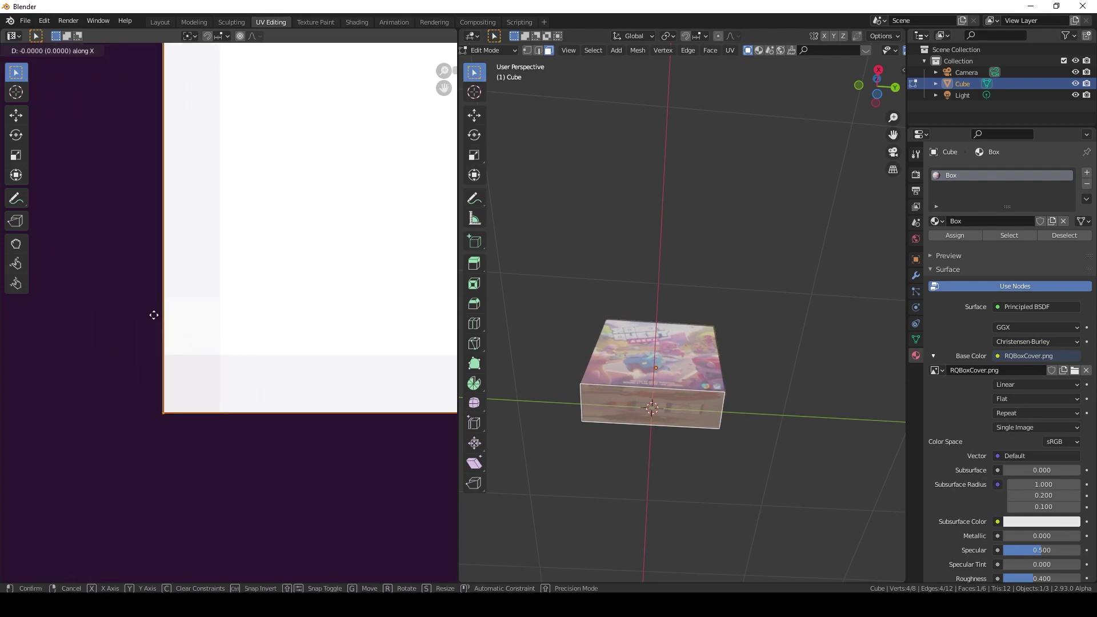
click(155, 319)
scroll(238, 269, down, 2)
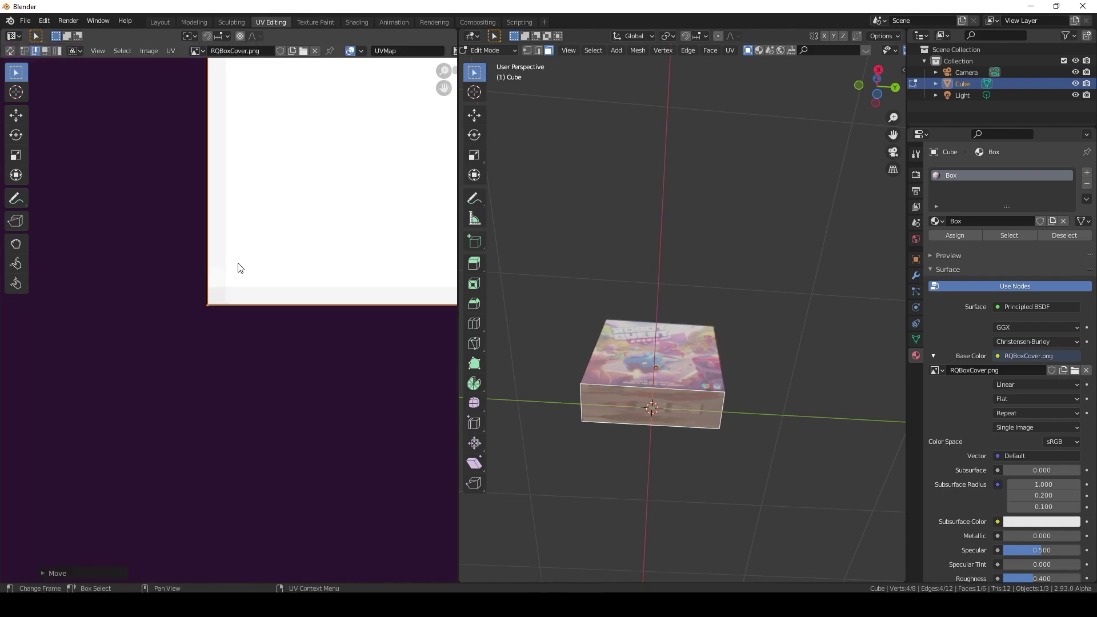
scroll(299, 313, up, 3)
scroll(261, 321, down, 6)
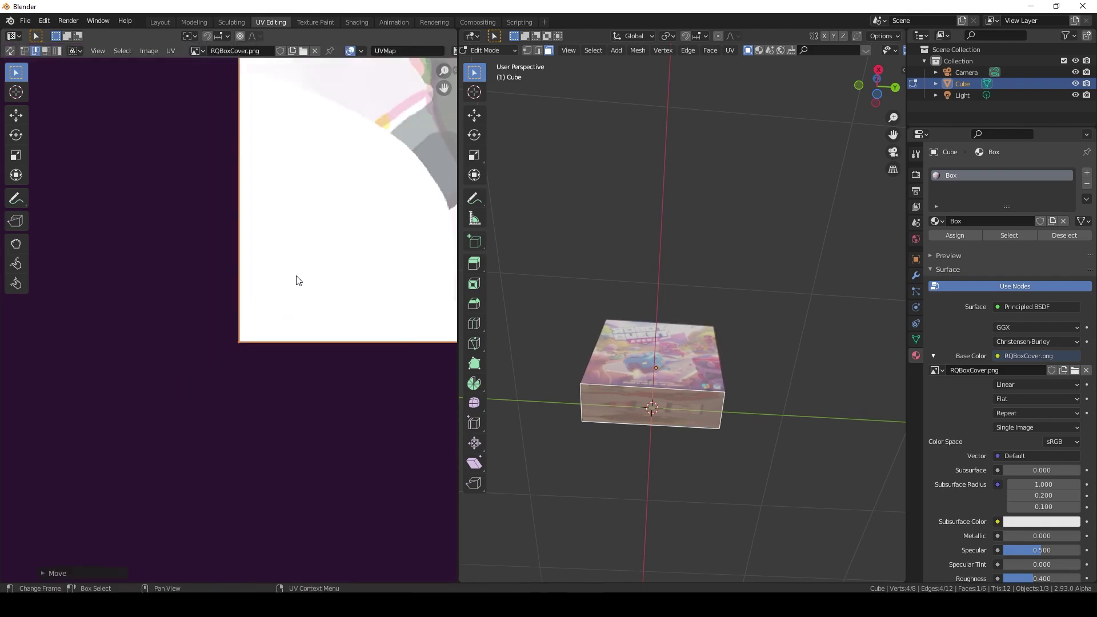
scroll(208, 441, down, 1)
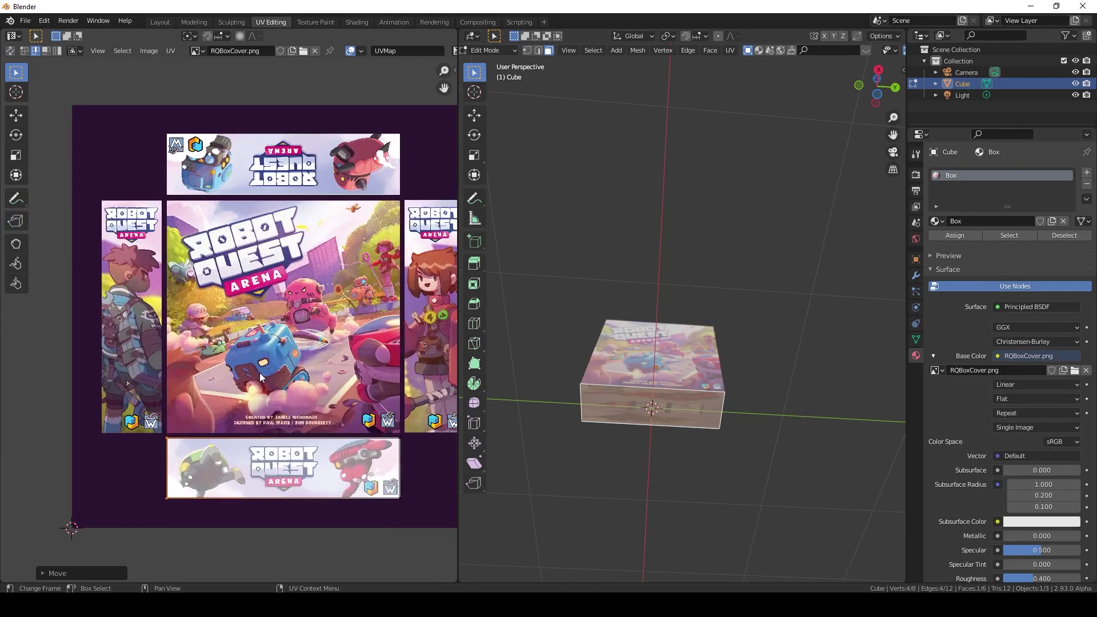
middle_drag(679, 460, 727, 468)
Switch to Object Mode and orbit the box so its Robot Quest Arena cover faces the viewer
key(Tab)
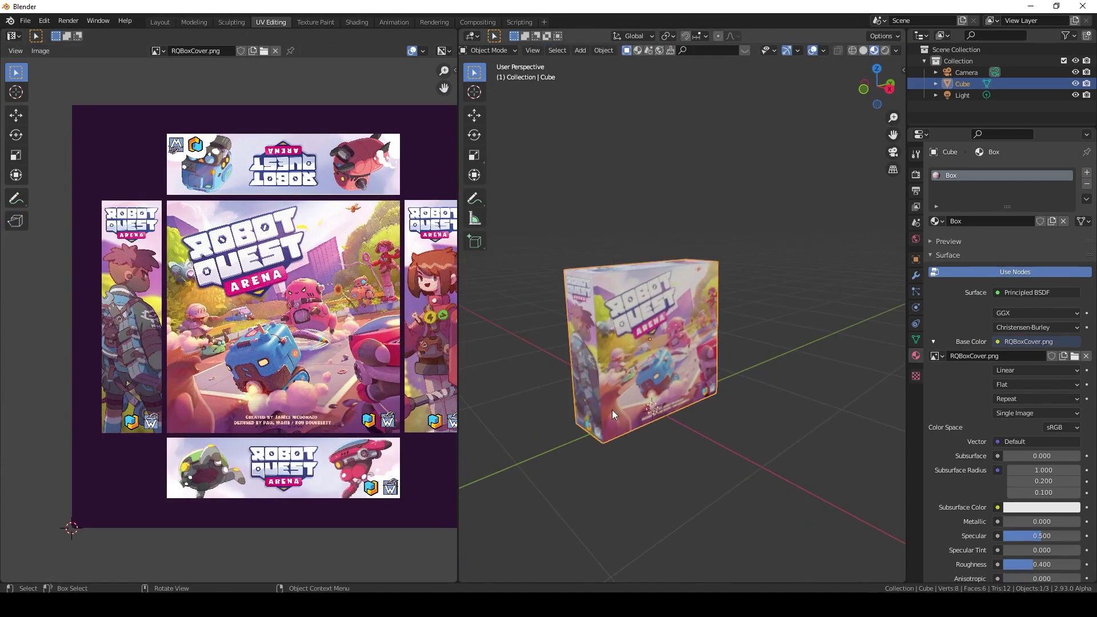
mouse_move(756, 324)
middle_down()
mouse_move(606, 330)
mouse_move(791, 286)
mouse_move(753, 309)
middle_up()
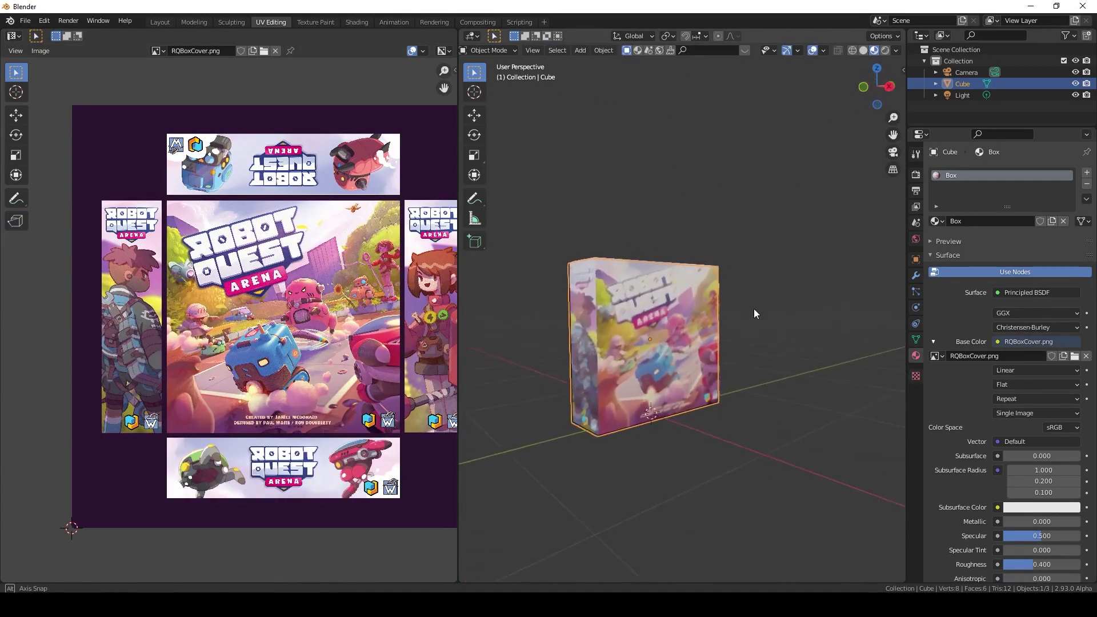
scroll(591, 447, up, 3)
middle_drag(590, 446, 630, 376)
shift+middle_drag(688, 309, 700, 345)
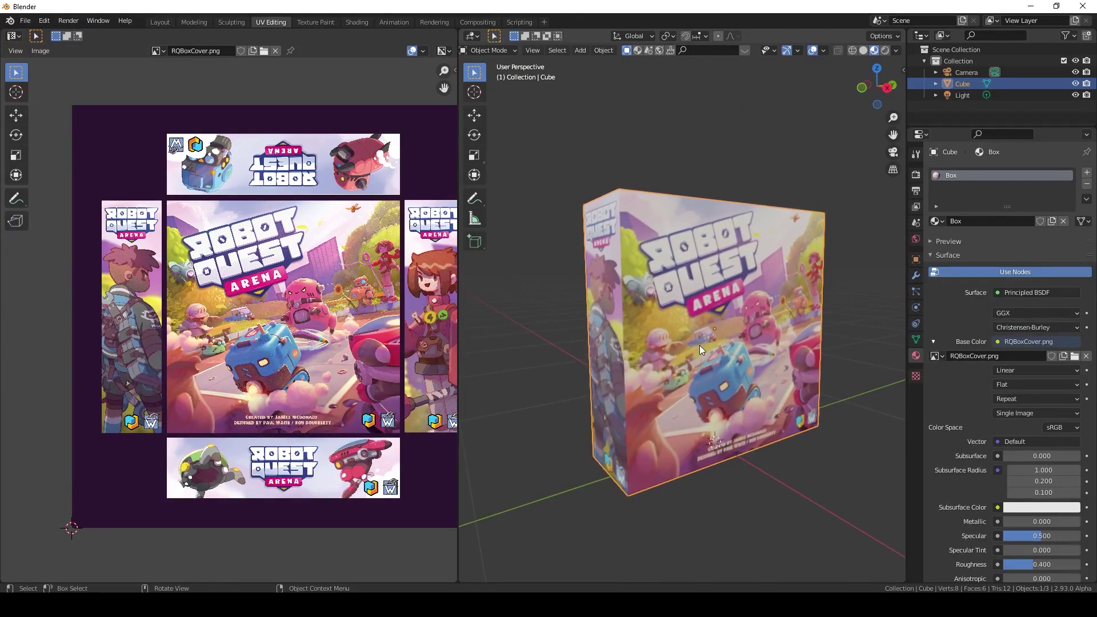